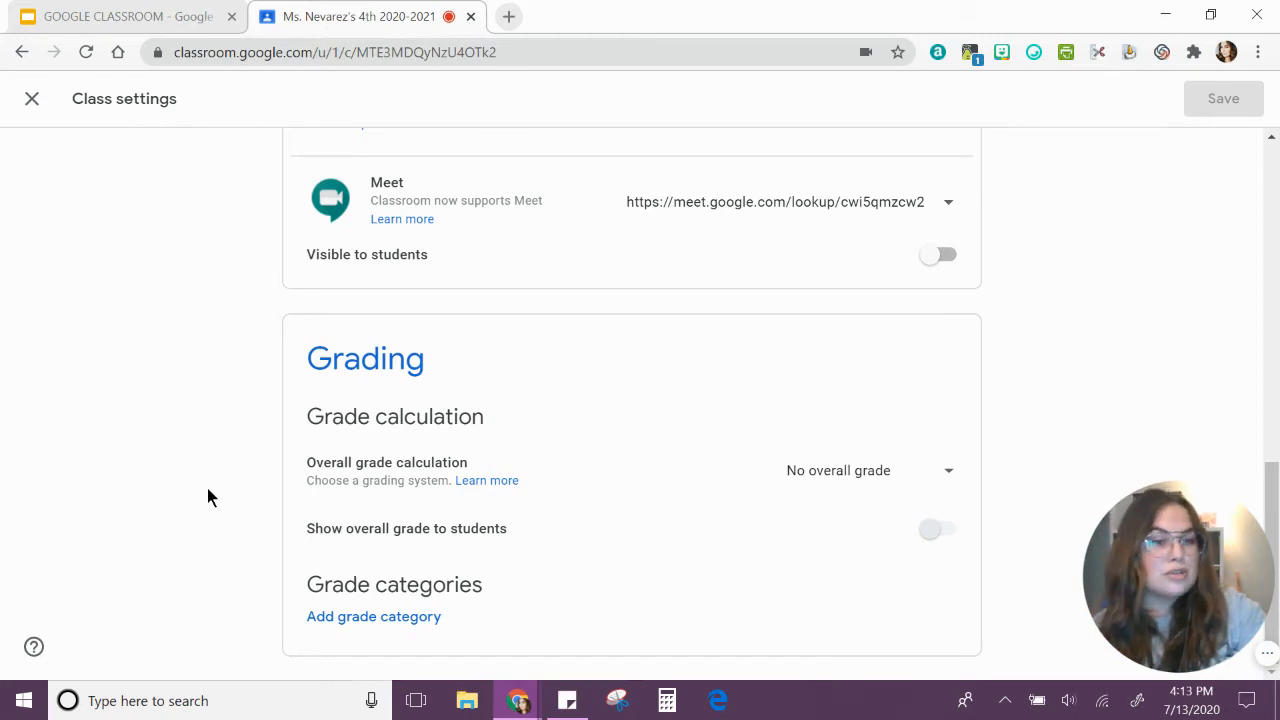
Set the overall grade calculation to Weighted by category and turn on showing the overall grade to students.
click(828, 474)
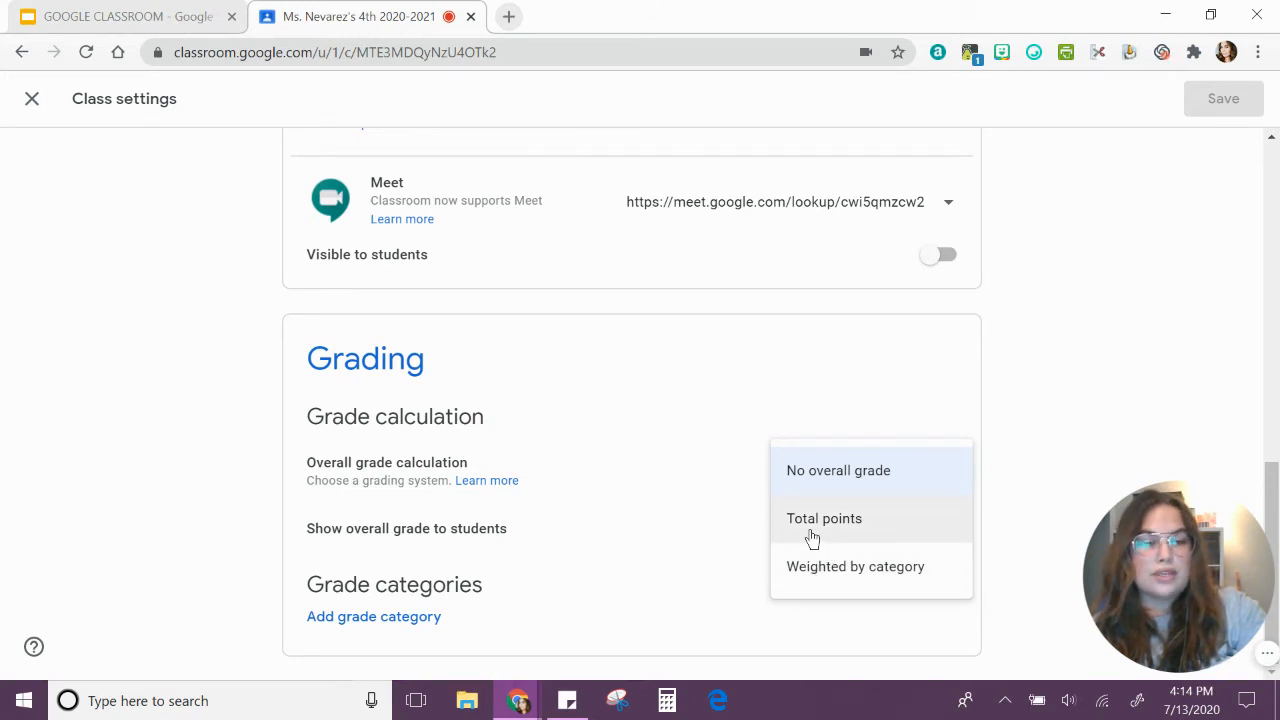
click(820, 568)
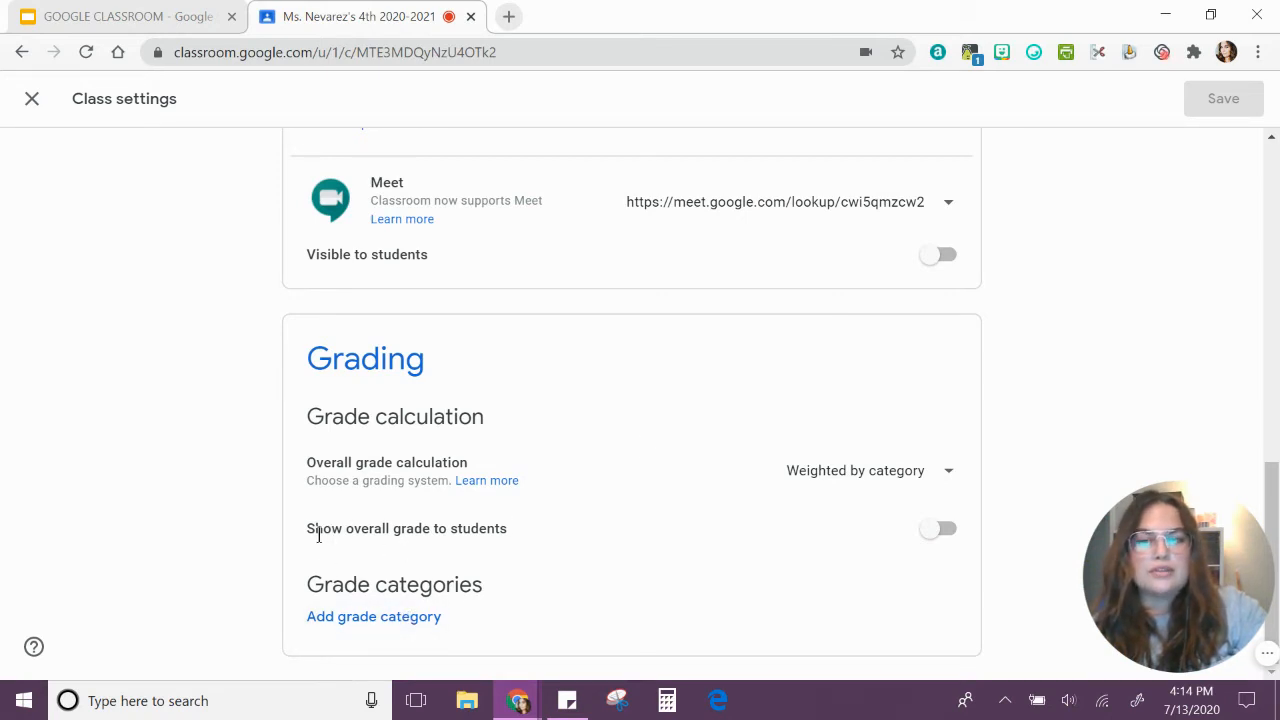
drag(310, 533, 491, 533)
click(523, 535)
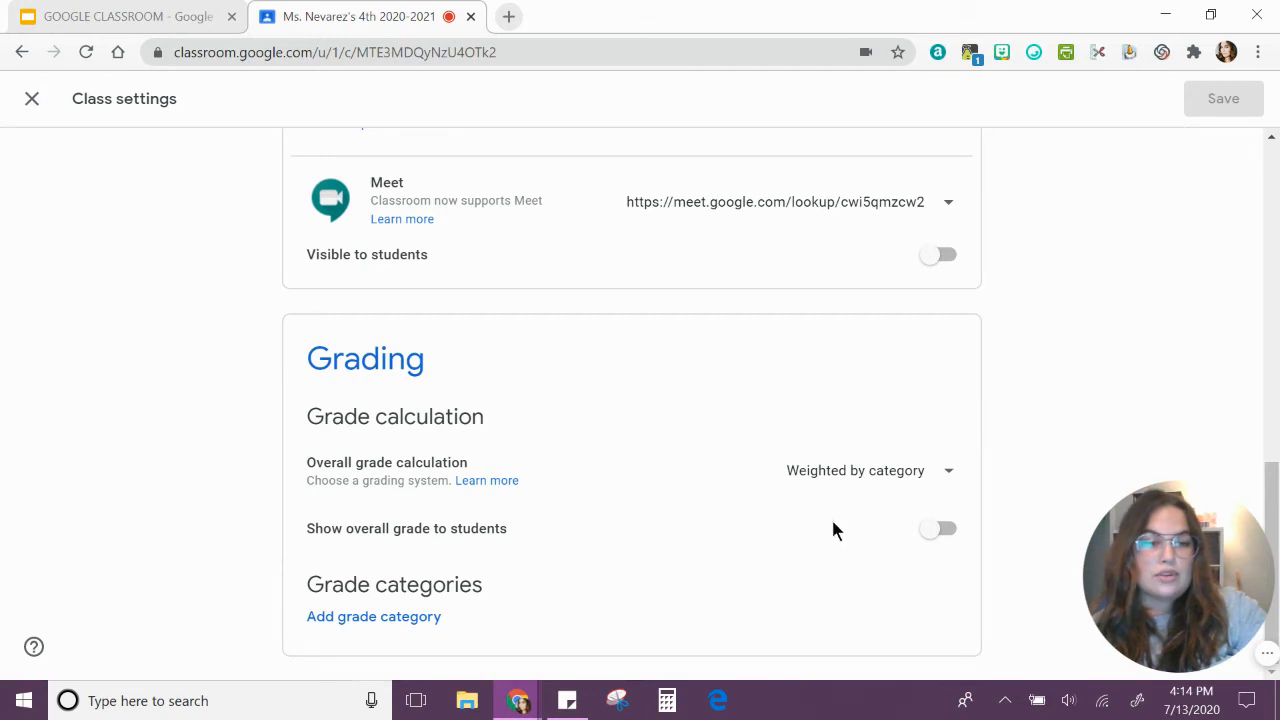
click(946, 531)
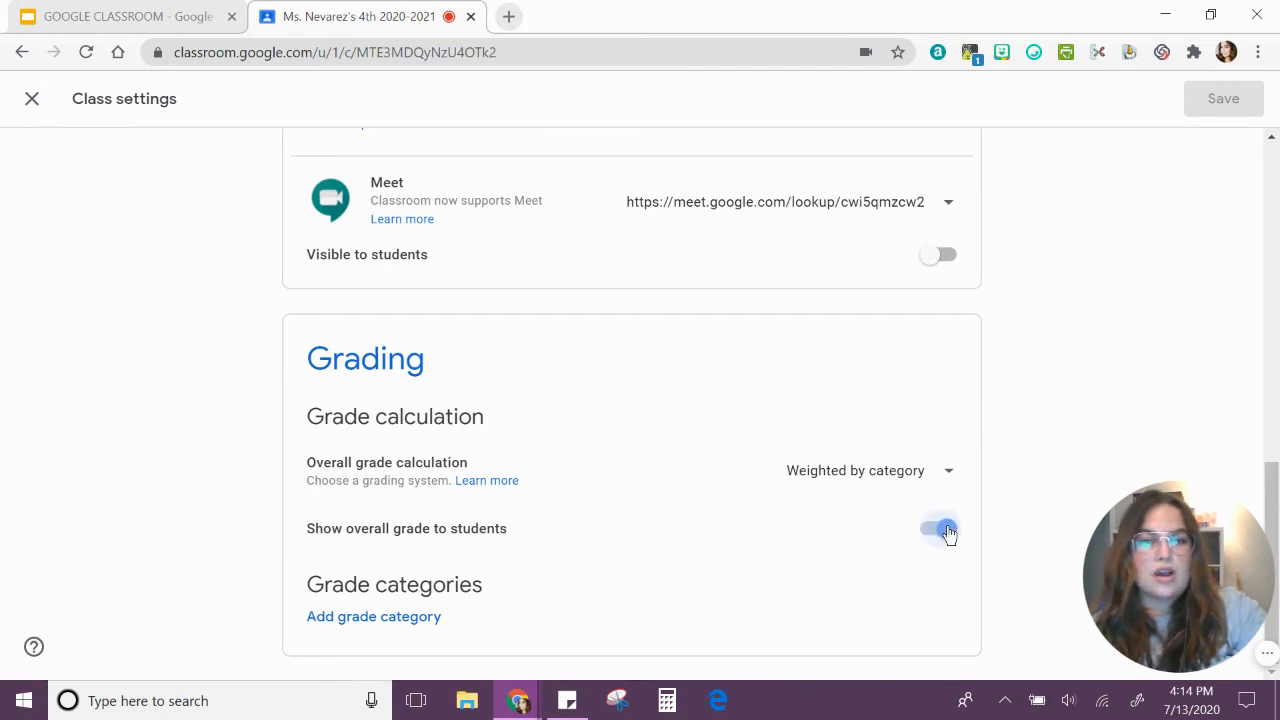
Add a grade category named Assignments weighted at 25%.
click(427, 620)
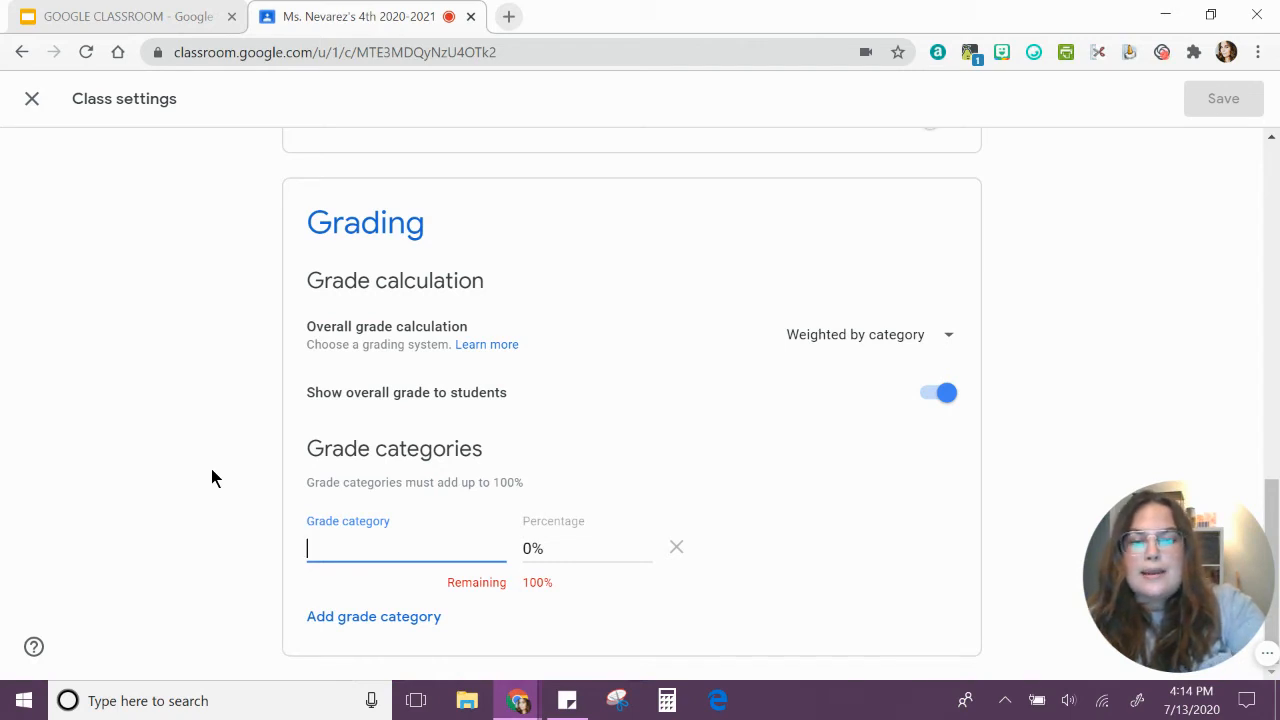
text(Assi)
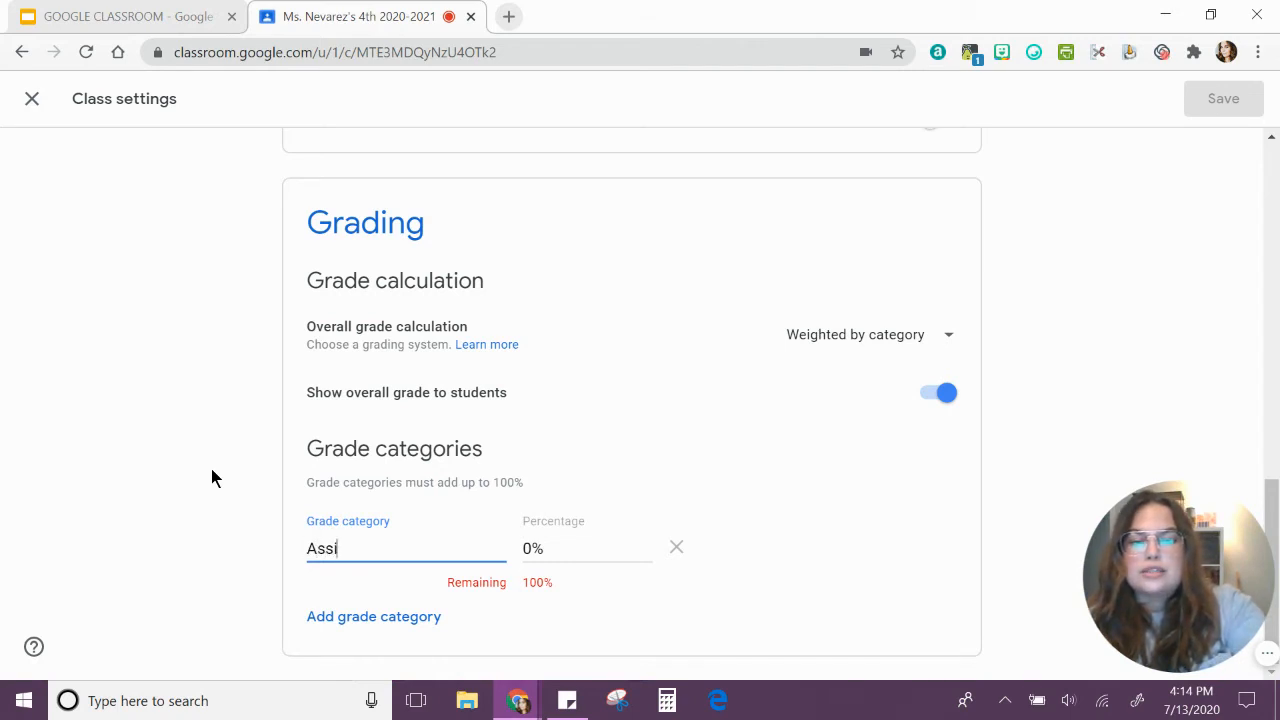
text(gnments)
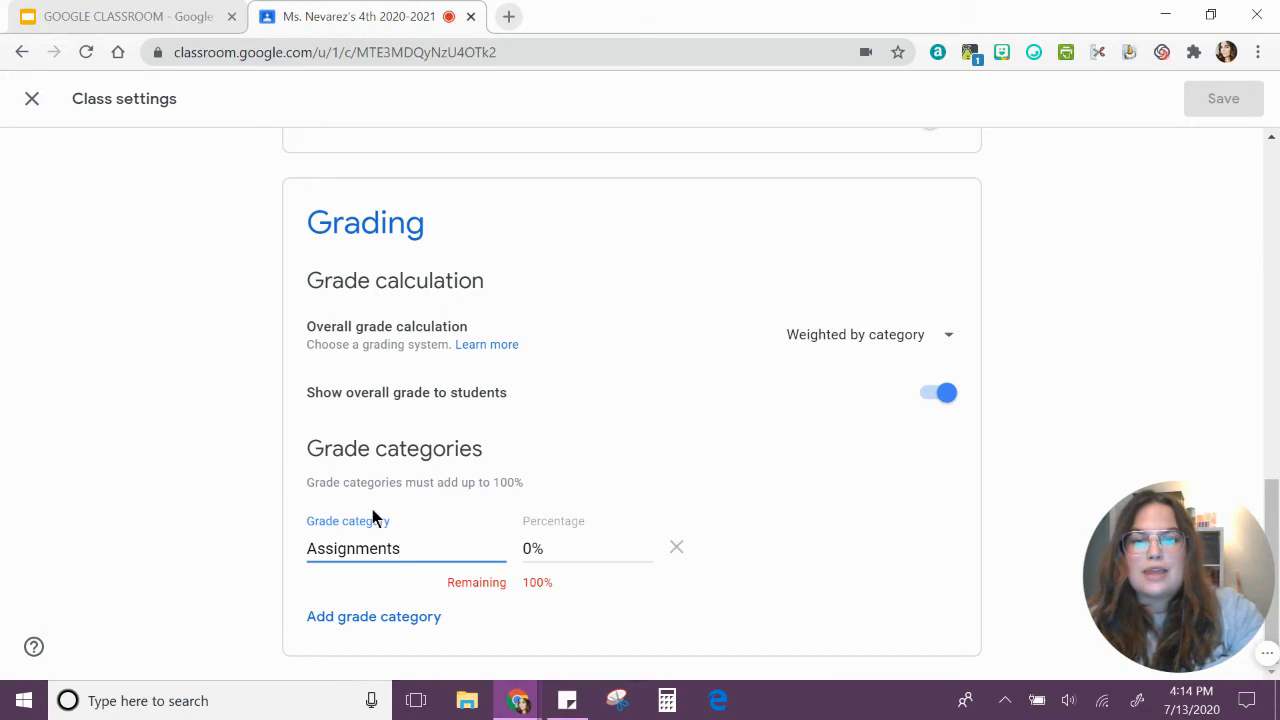
click(560, 545)
text(25%)
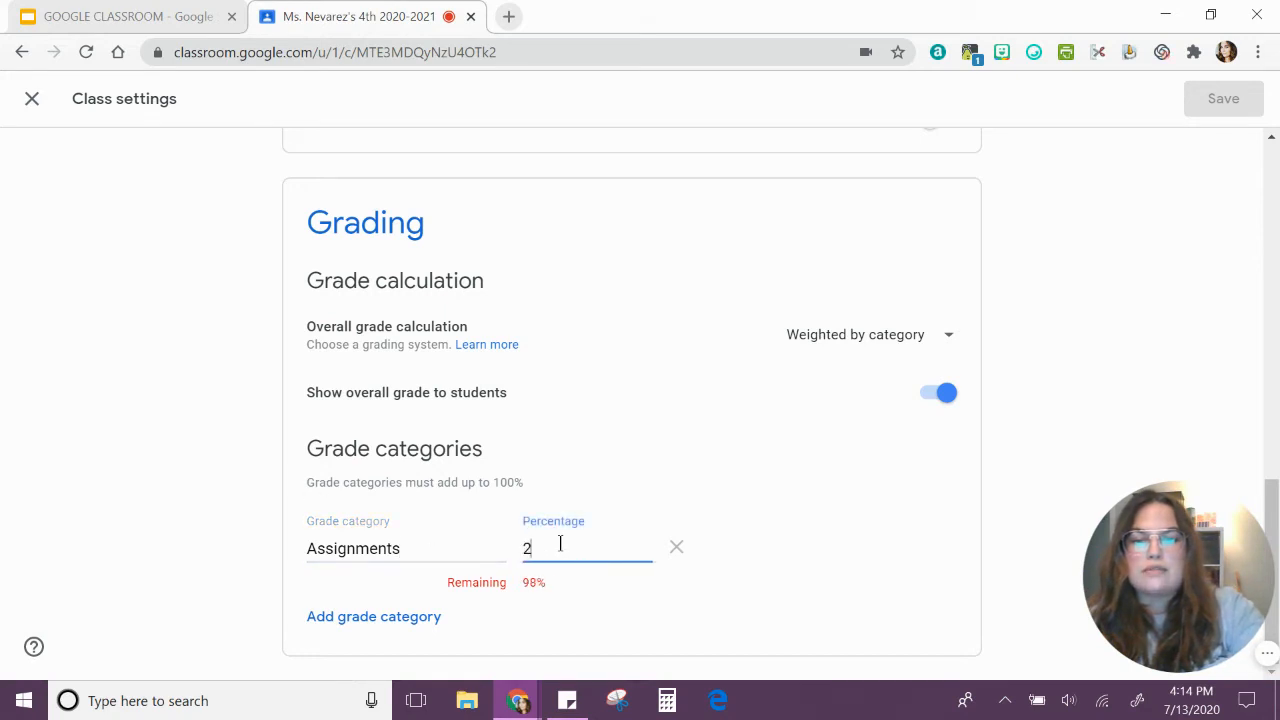
Add a second grade category named Assessments weighted at 25%.
click(403, 614)
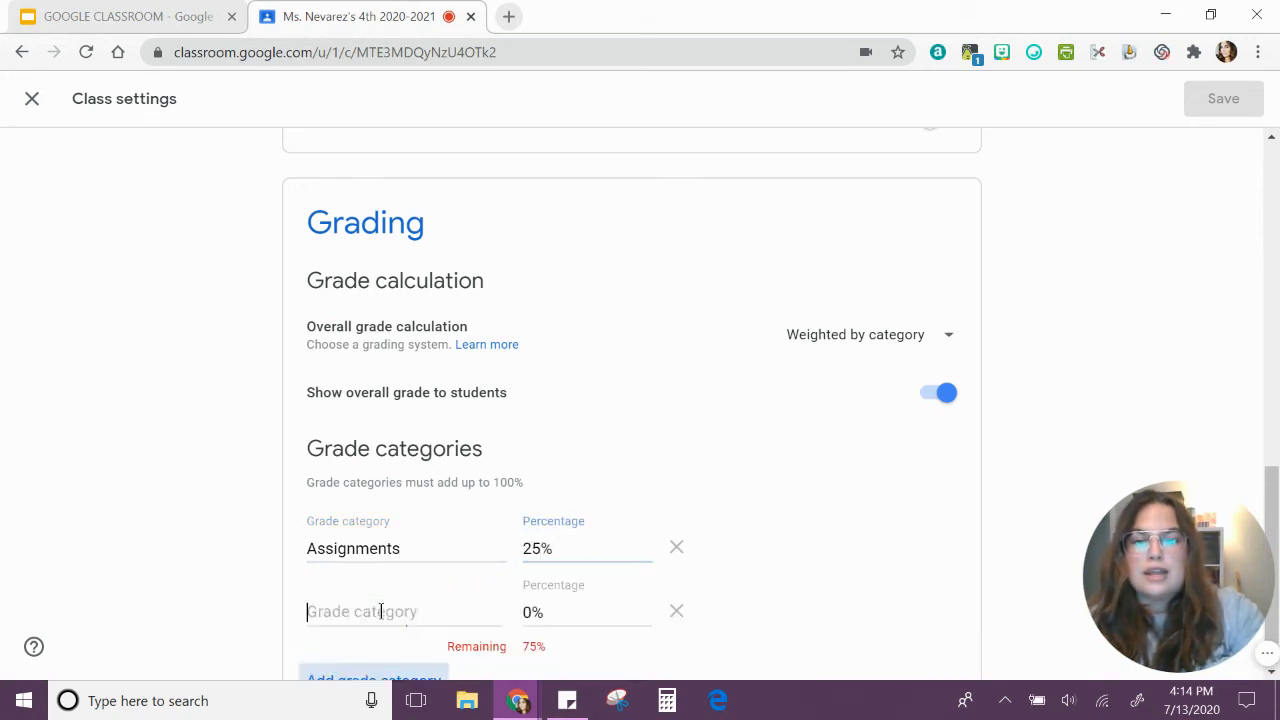
text(Assessments)
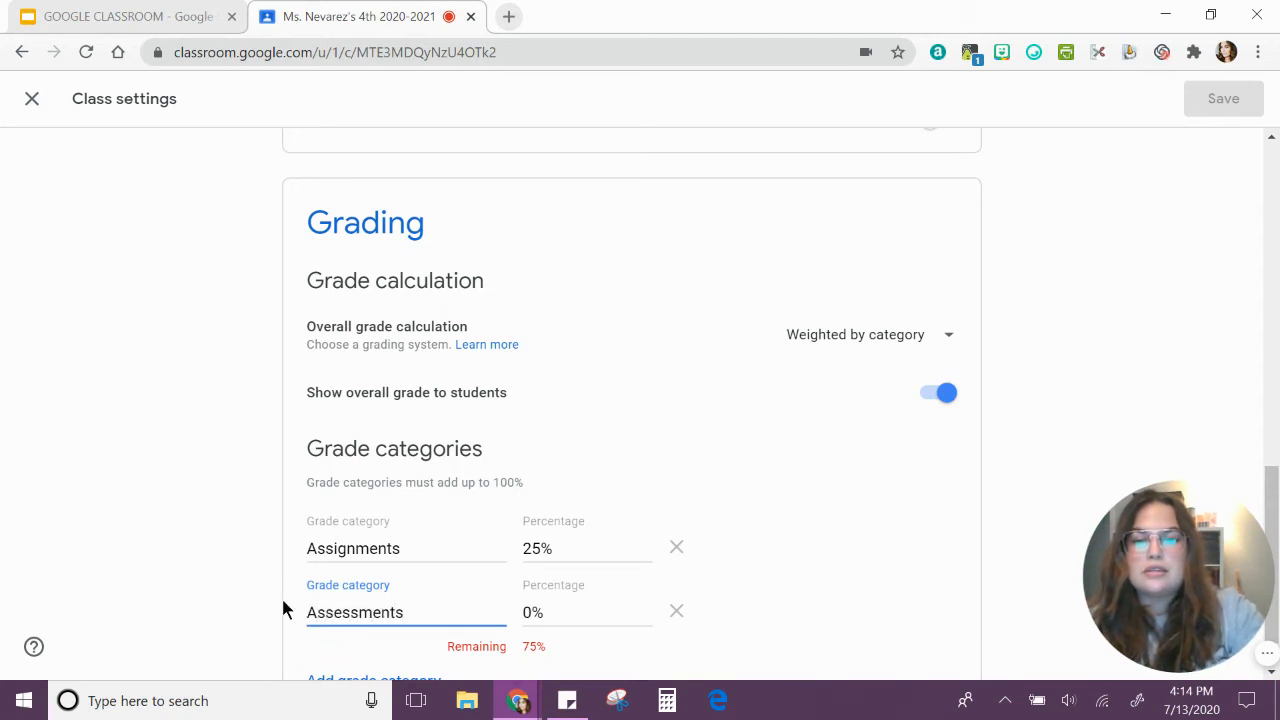
click(539, 613)
text(25)
Add a third grade category named Participation weighted at 25%.
scroll(454, 620, down, 1)
click(372, 616)
scroll(234, 596, down, 1)
text(Partic)
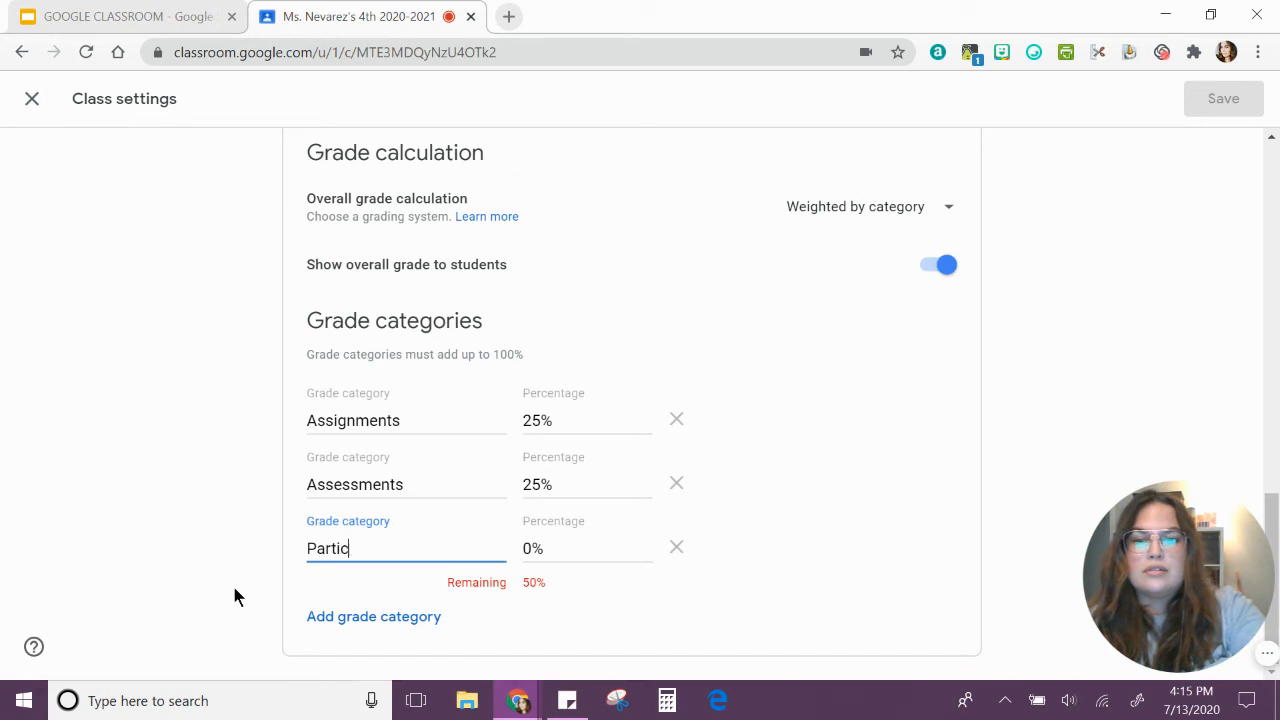
text(ipation)
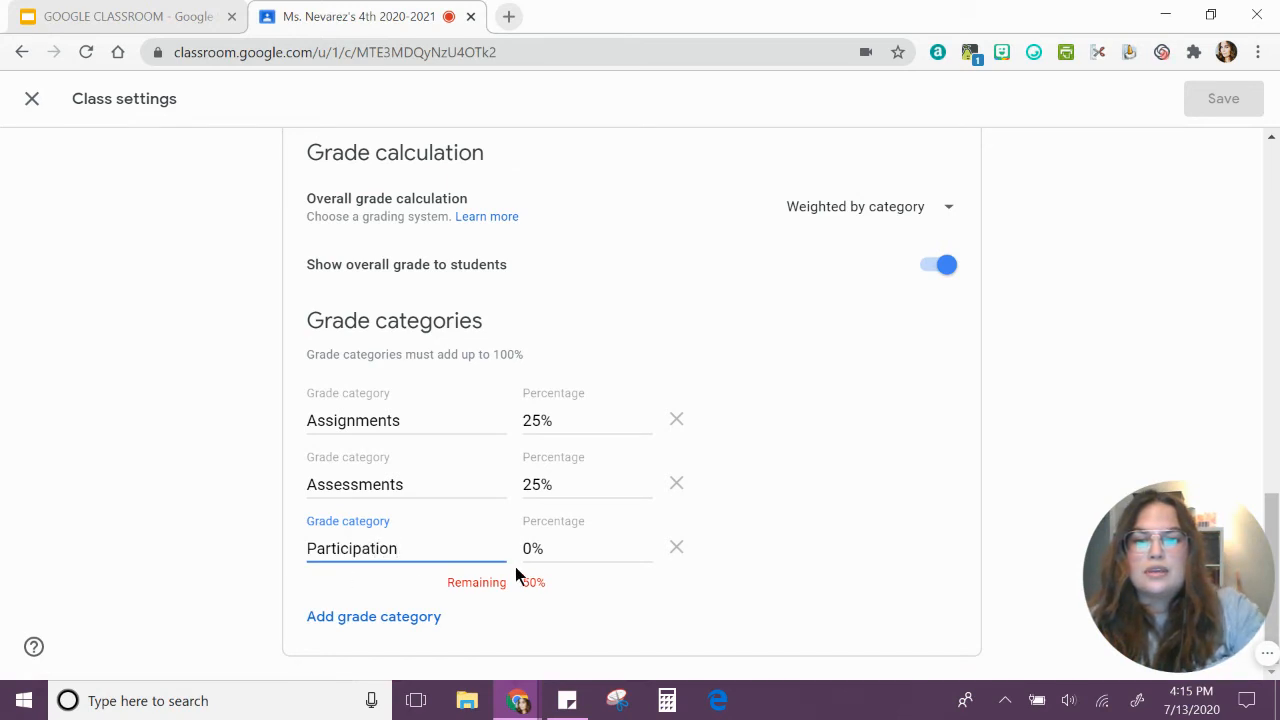
click(546, 547)
drag(546, 547, 515, 550)
text(25%)
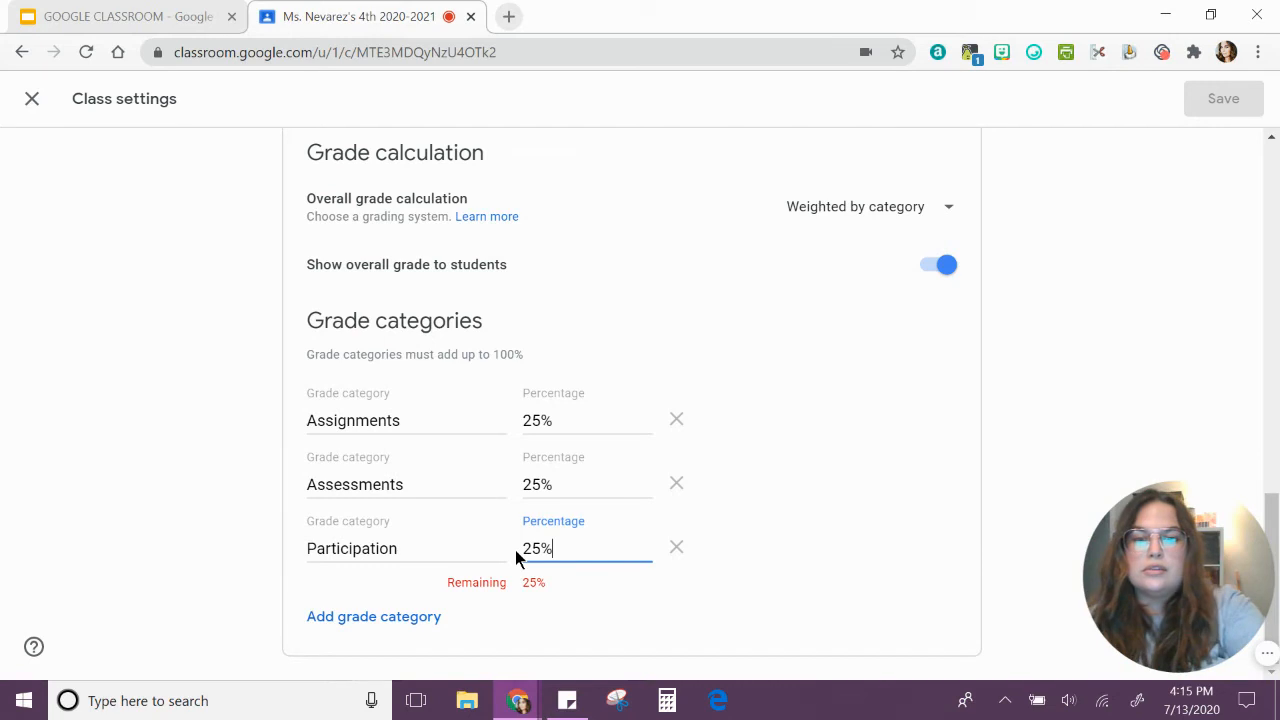
Add a fourth grade category named Projects weighted at 25% and save the class settings.
click(368, 618)
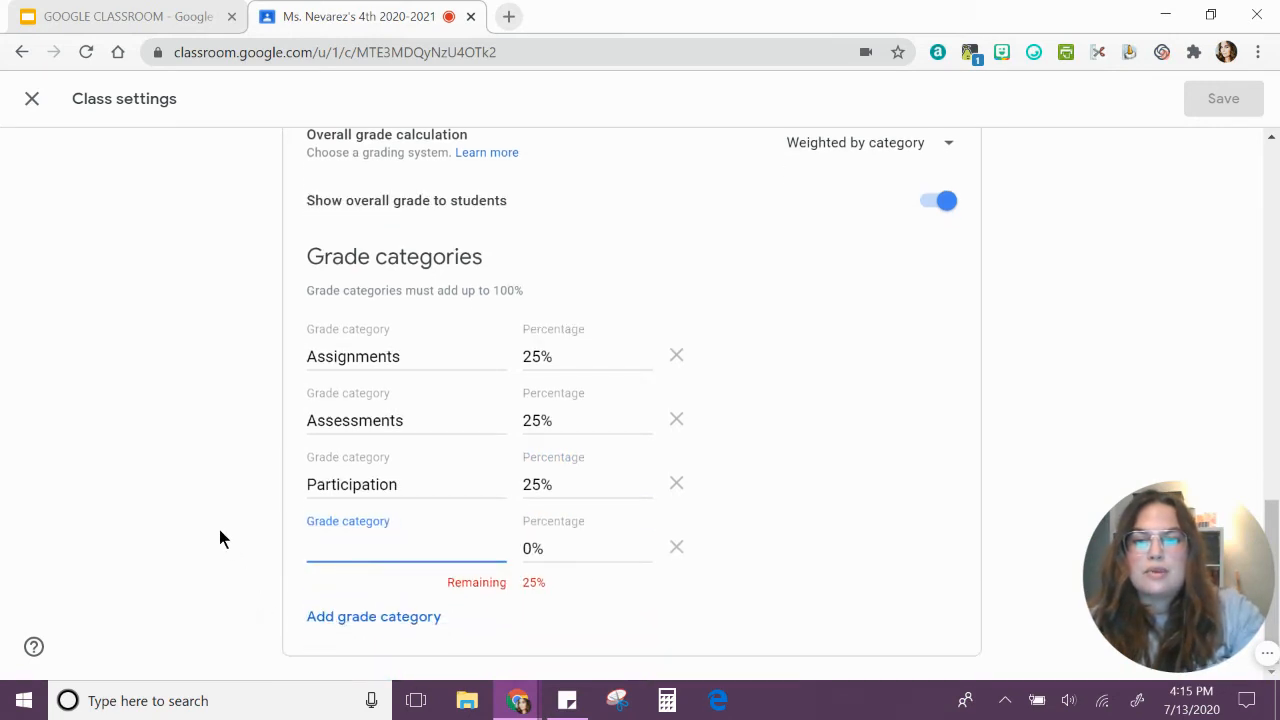
text(Projects)
drag(563, 546, 511, 548)
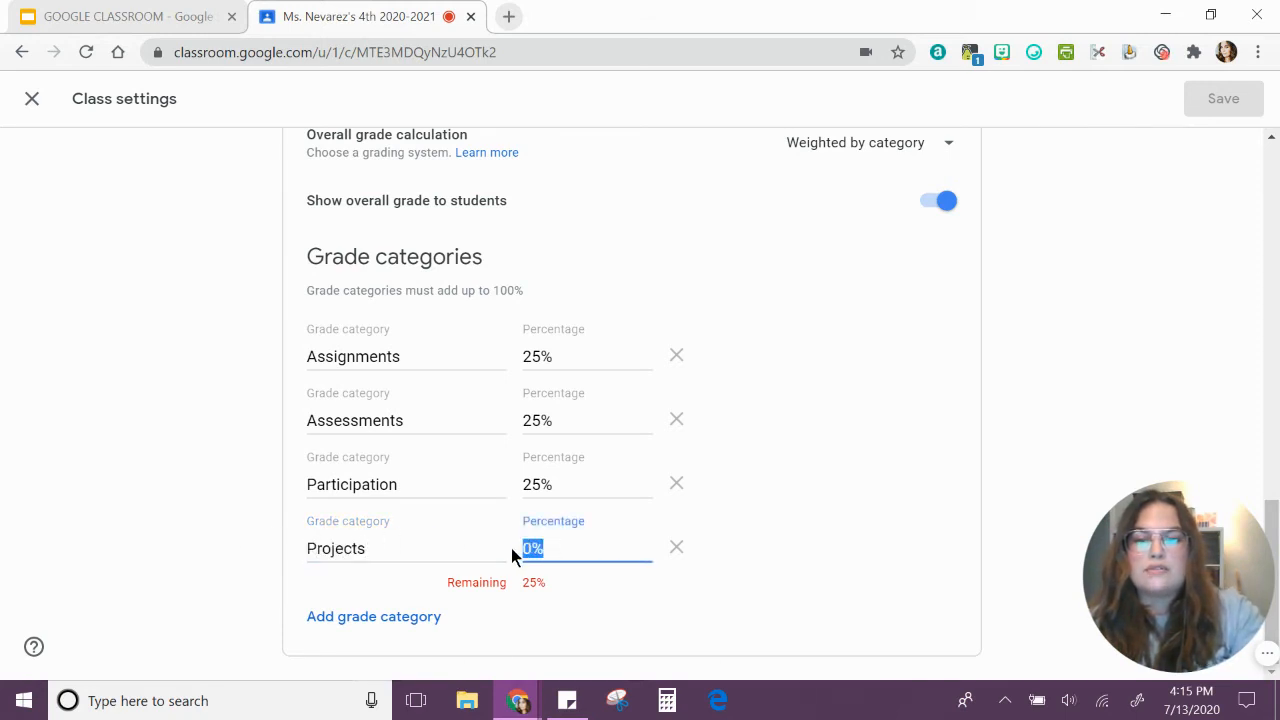
text(25)
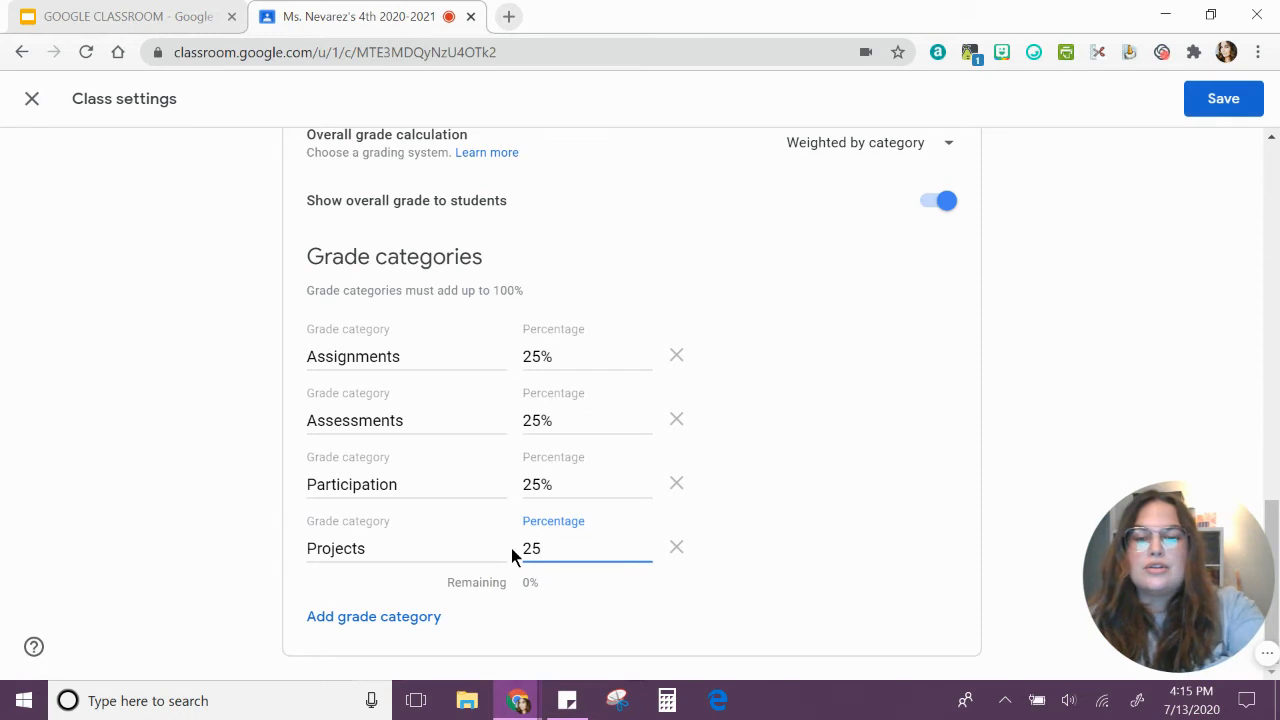
text(%)
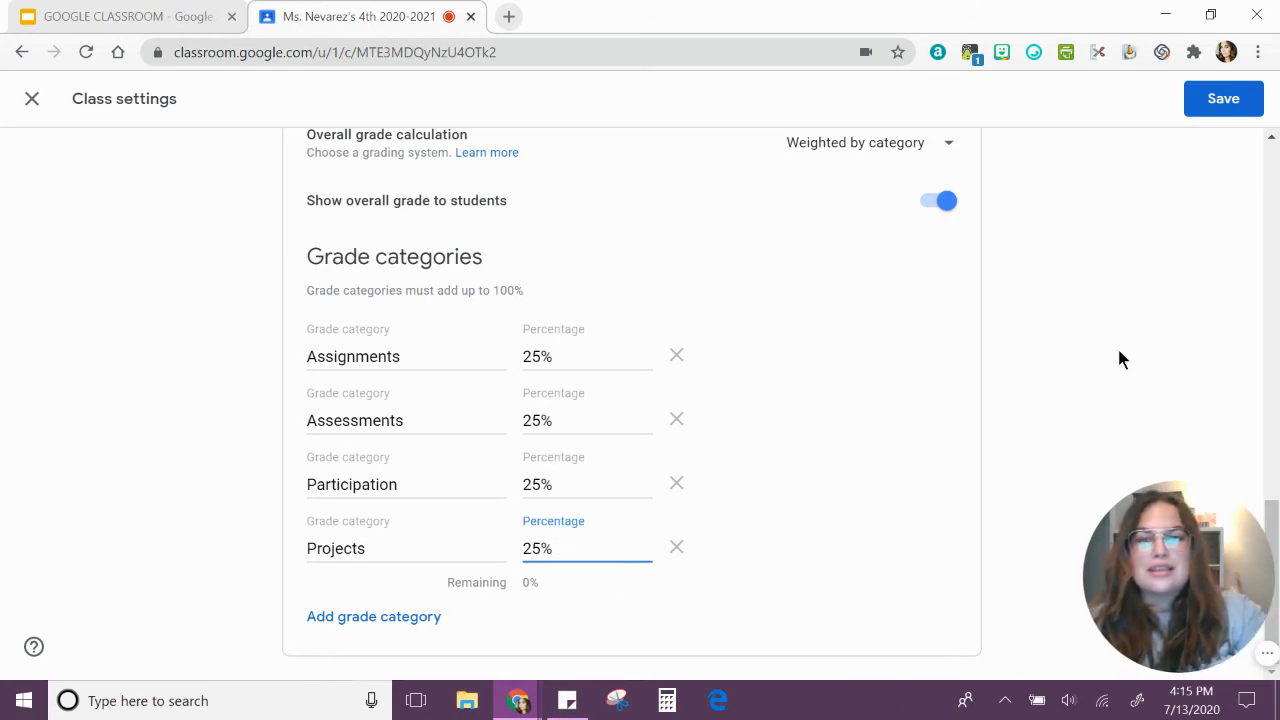
click(1217, 106)
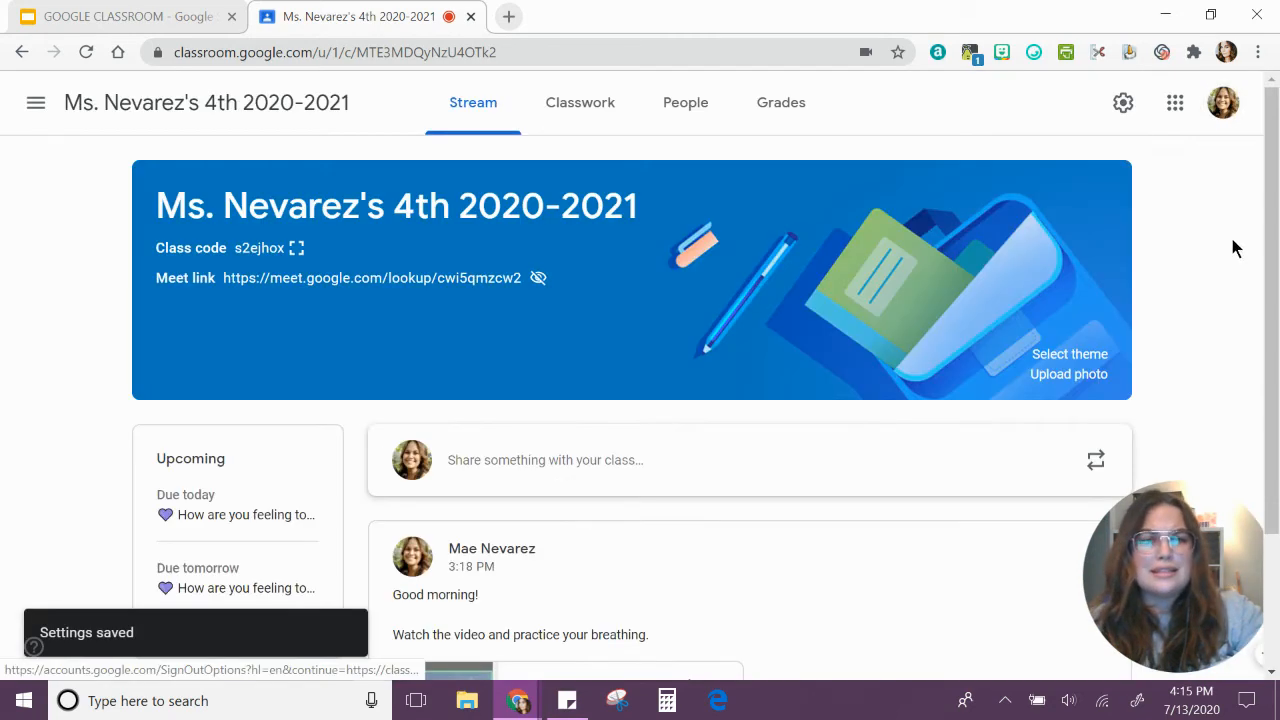
Go to the class's classwork and open the scheduled MATH PRACTICE TUESDAY assignment for editing.
click(601, 112)
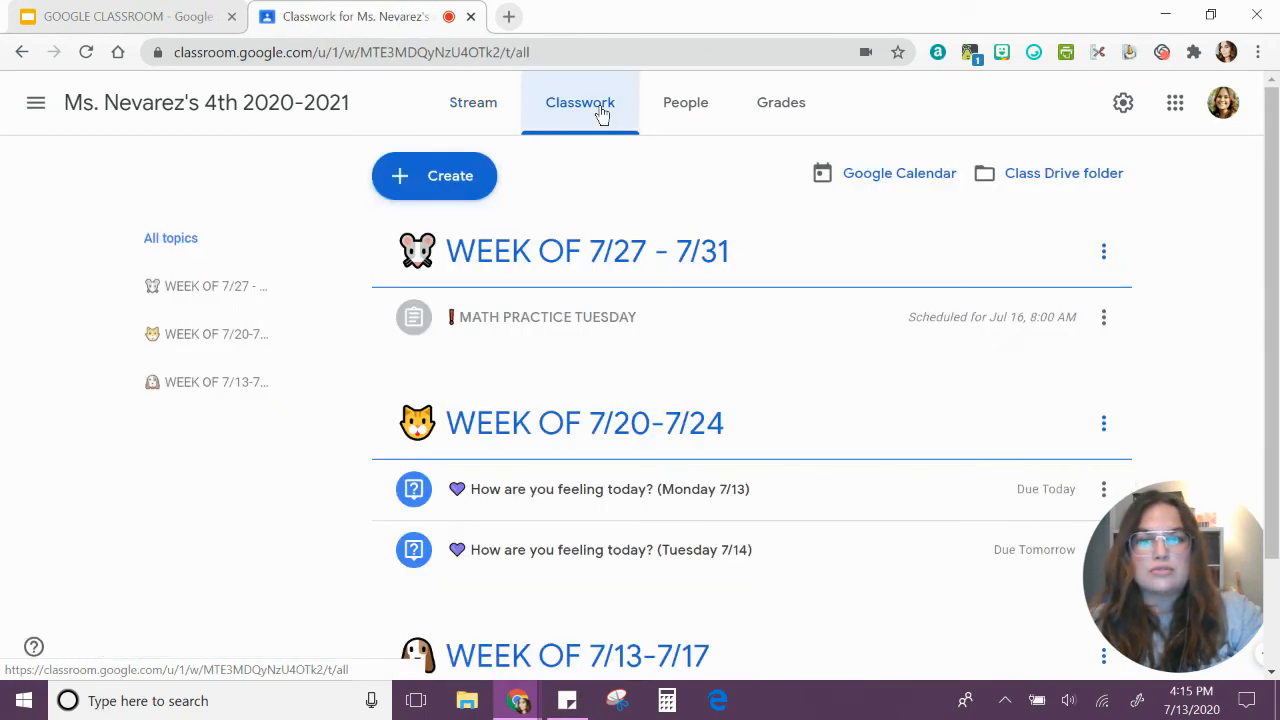
drag(1268, 287, 1268, 305)
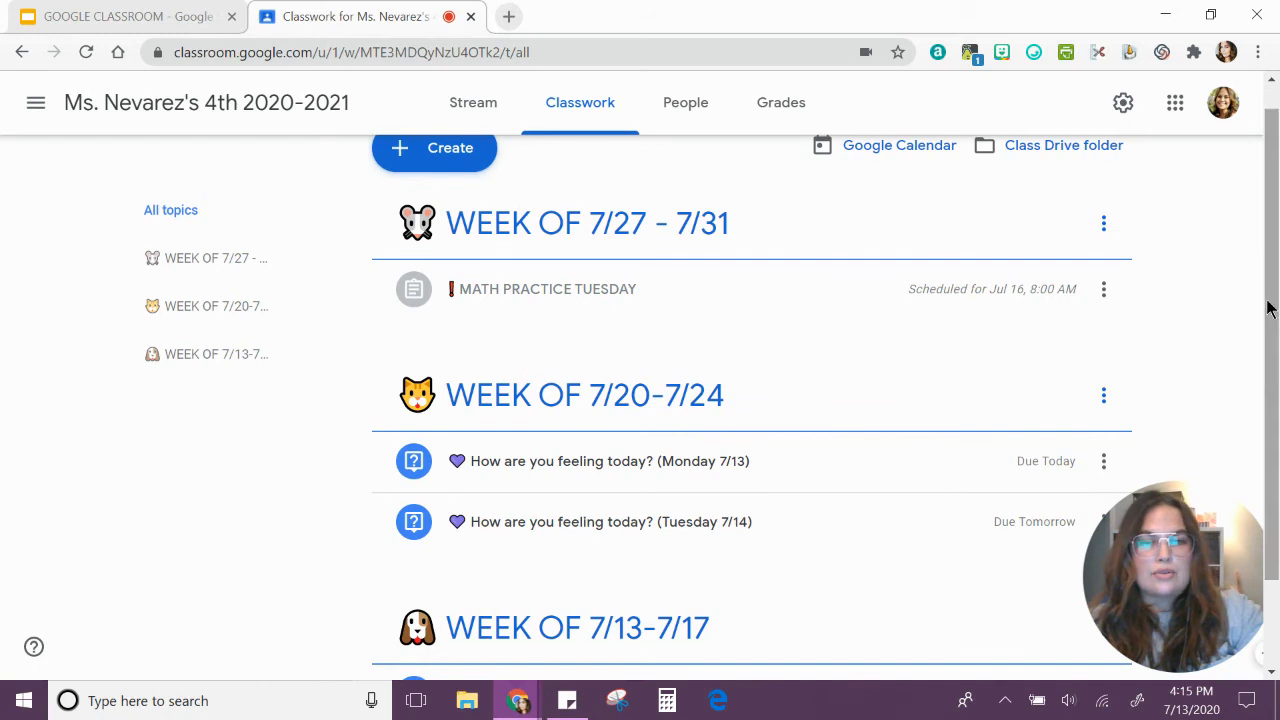
click(1103, 292)
click(1044, 345)
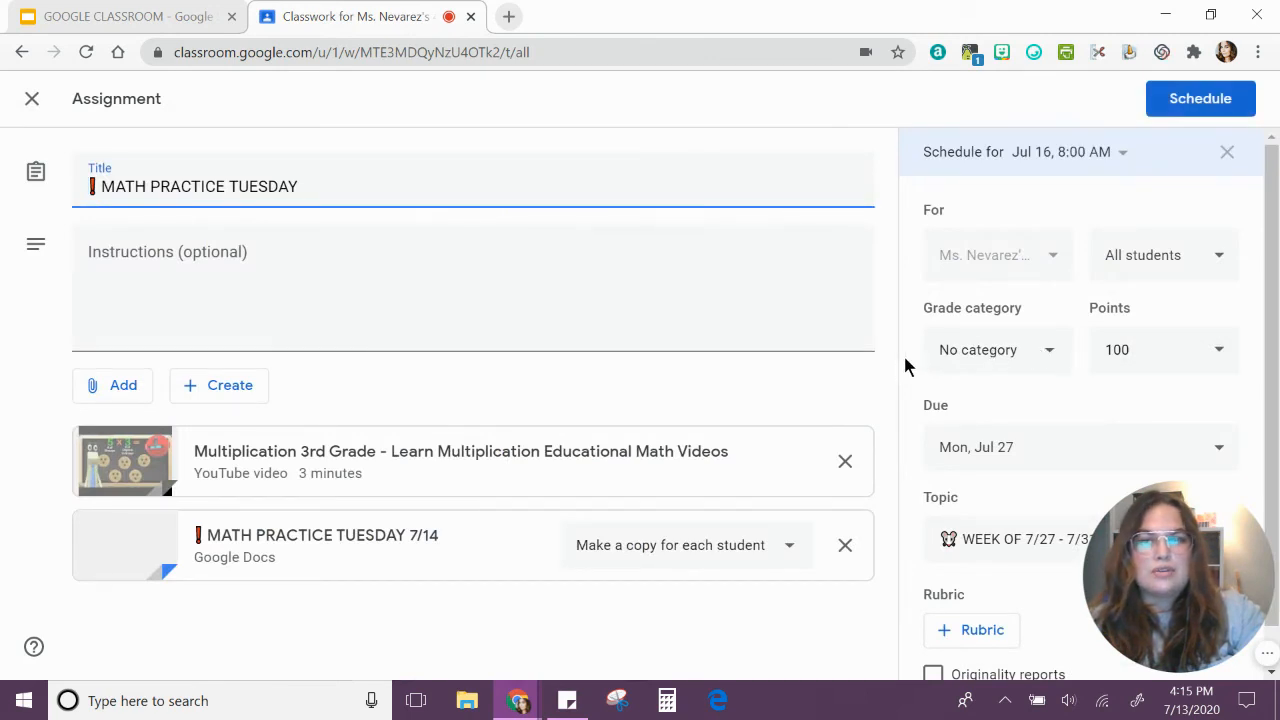
scroll(906, 366, down, 1)
scroll(906, 366, up, 1)
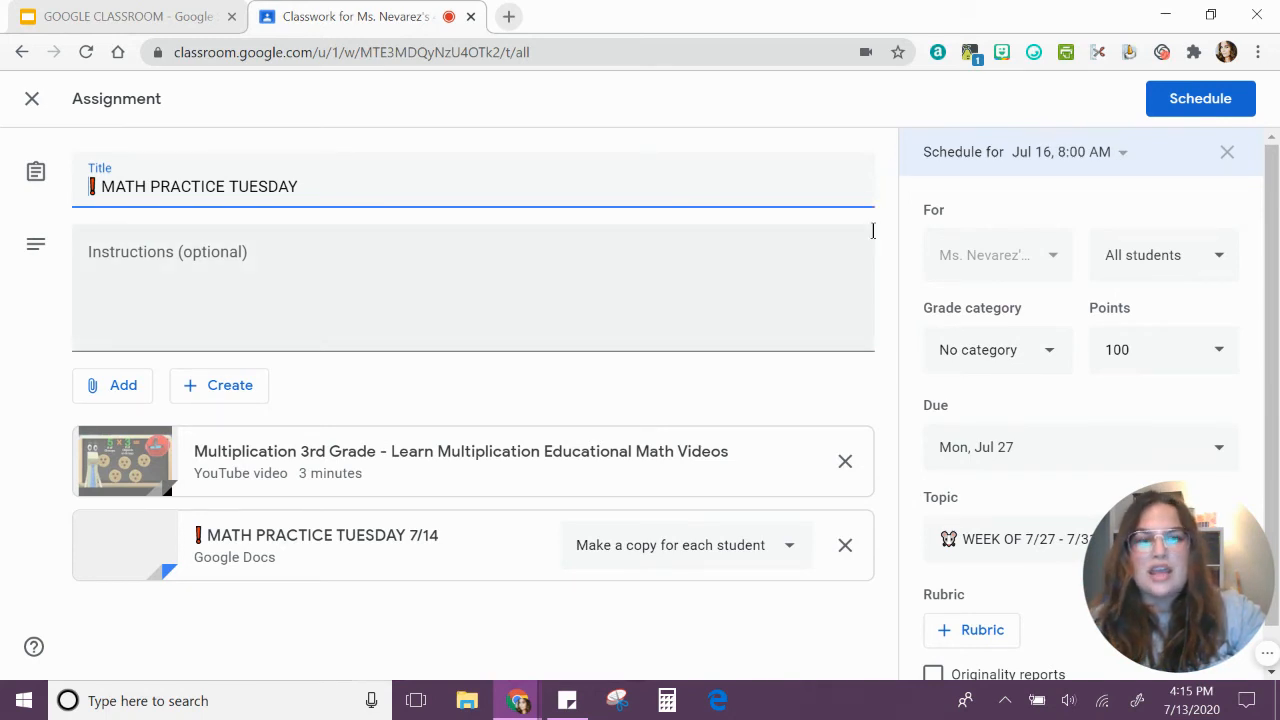
scroll(872, 231, down, 1)
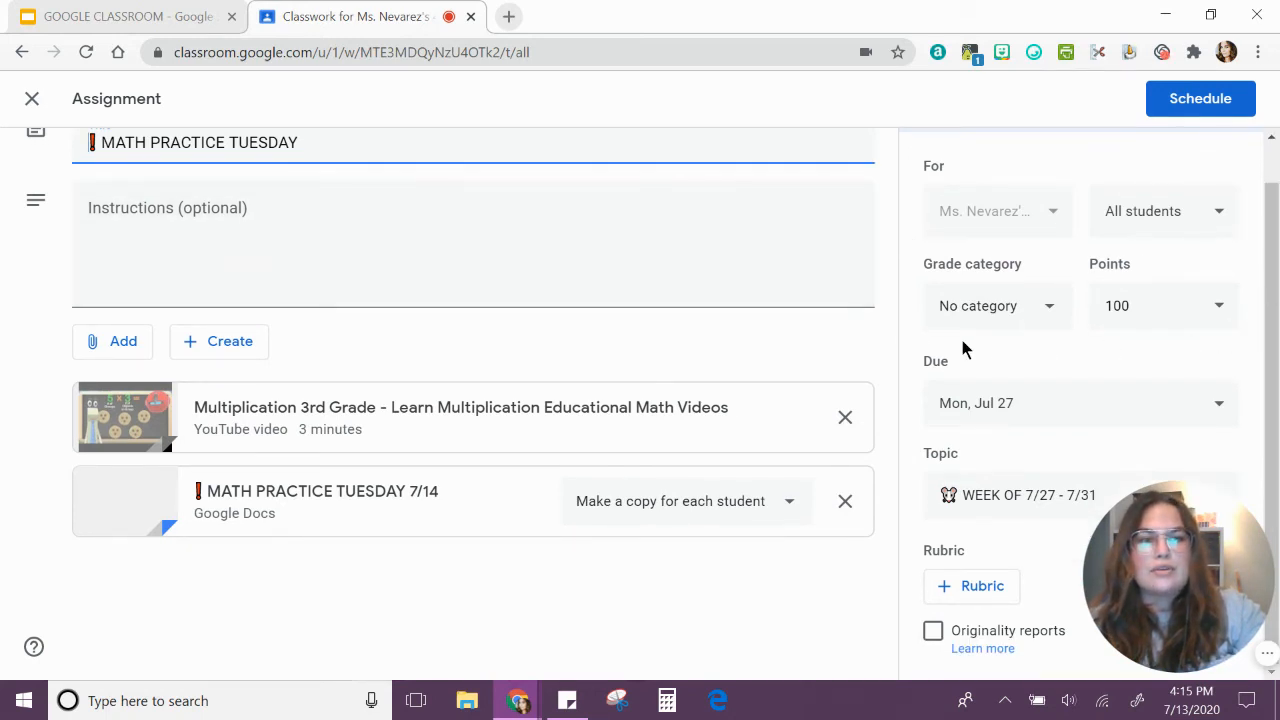
Set the math practice assignment's grade category to Assignments and its points to 10.
click(1049, 314)
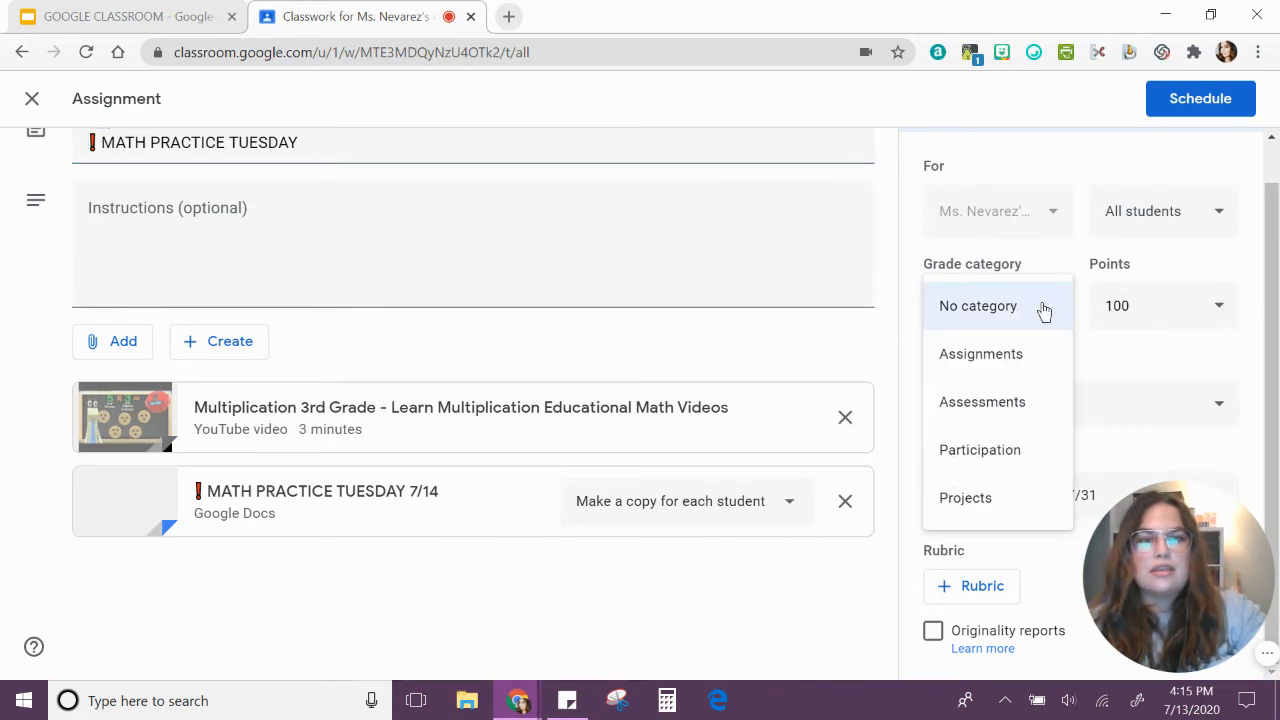
click(977, 358)
drag(1149, 311, 1094, 312)
text(10)
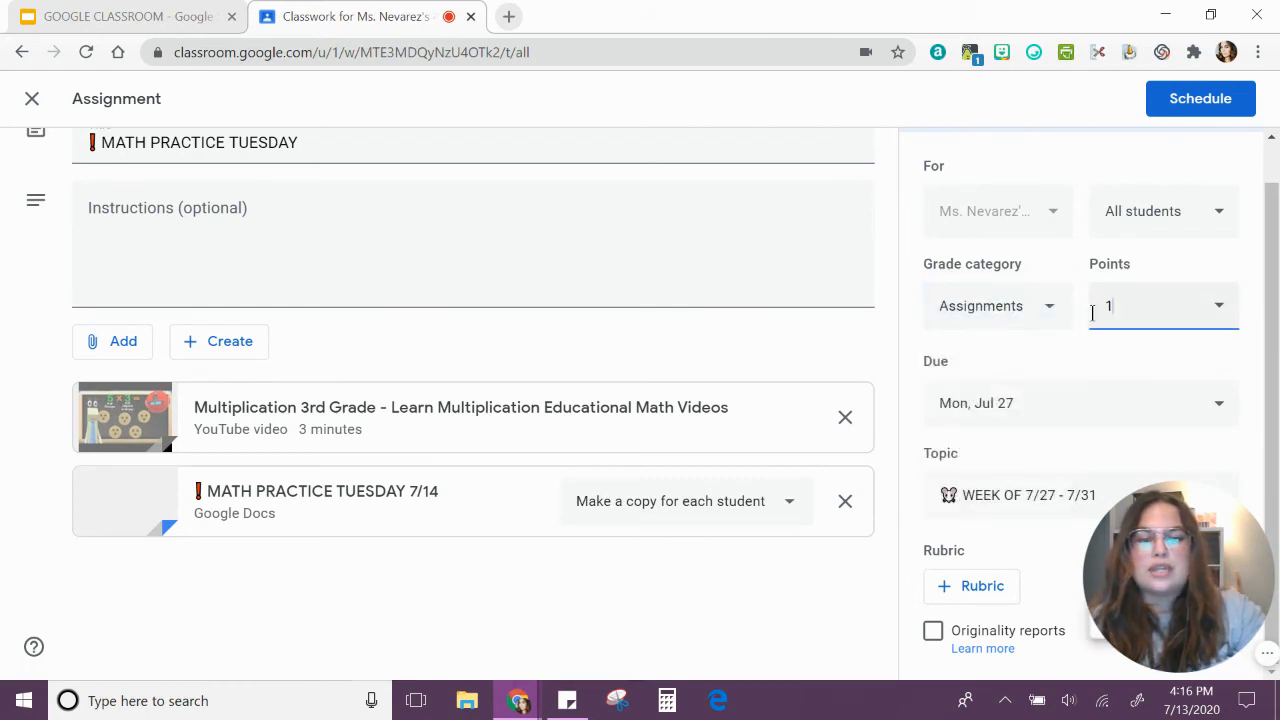
click(910, 342)
Check the assignment's scheduled date and time, then schedule it with the Jul 16, 8:00 AM setting.
scroll(910, 342, up, 1)
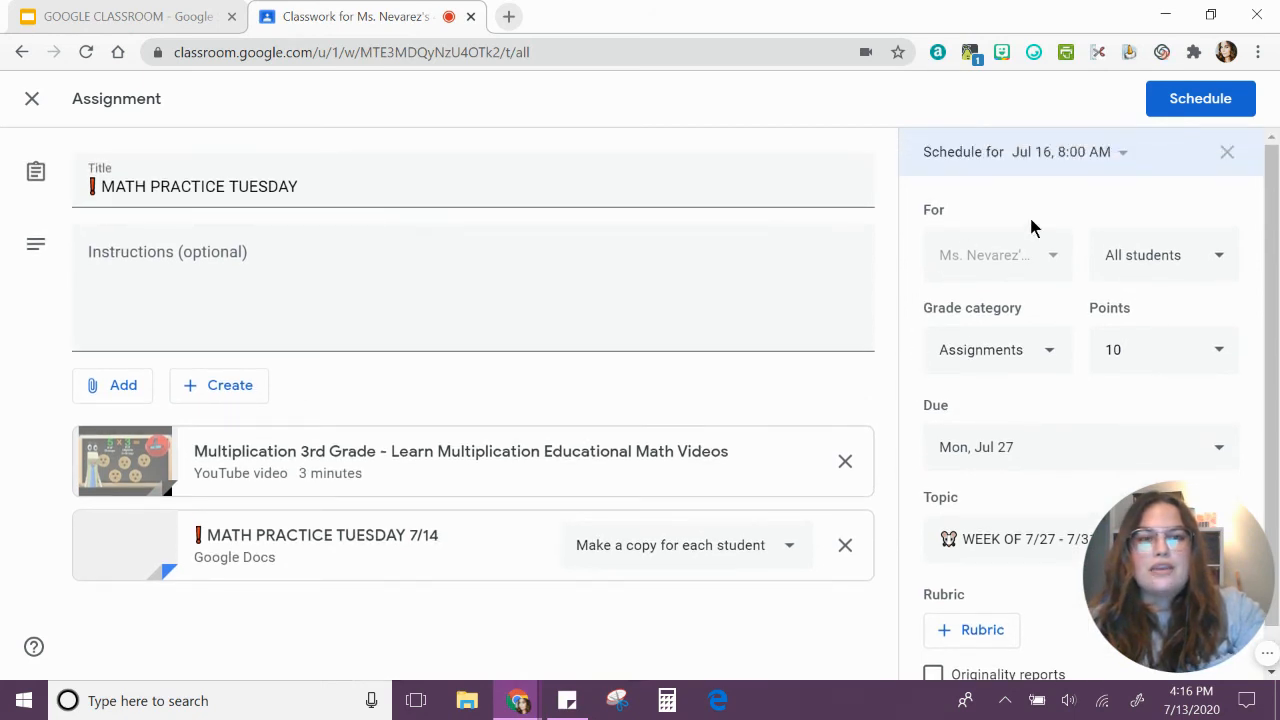
click(1124, 158)
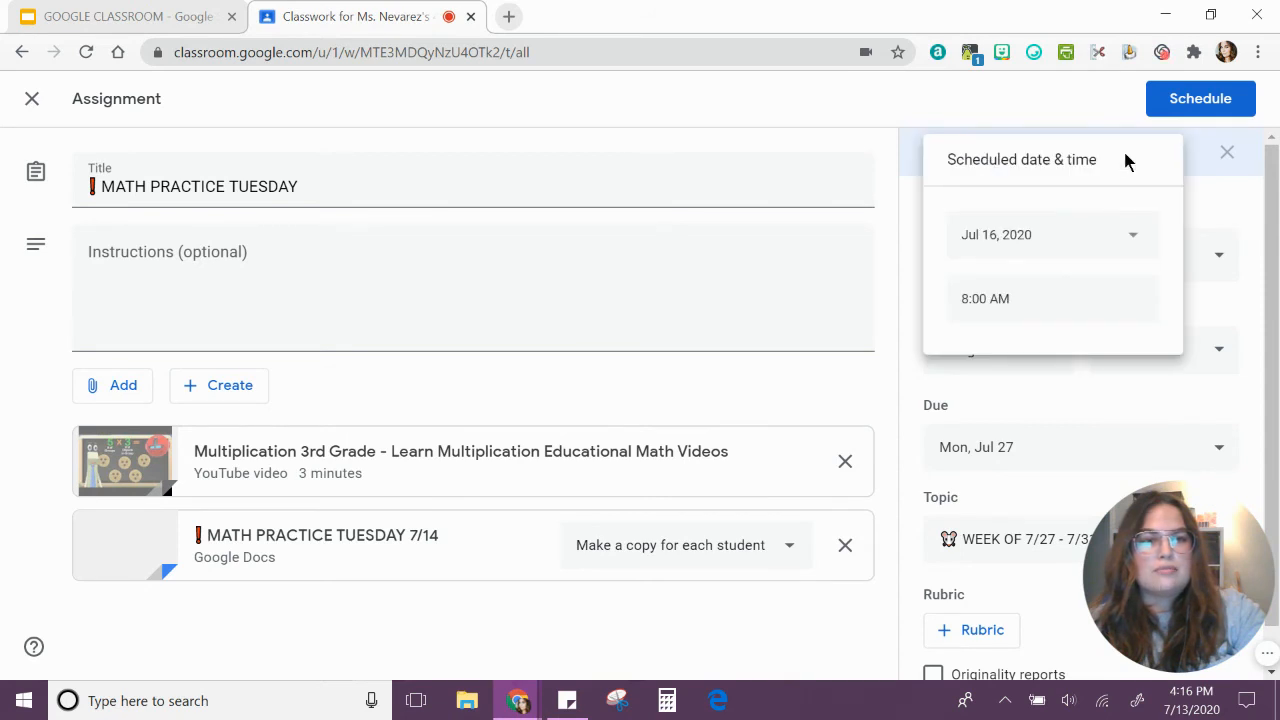
click(875, 140)
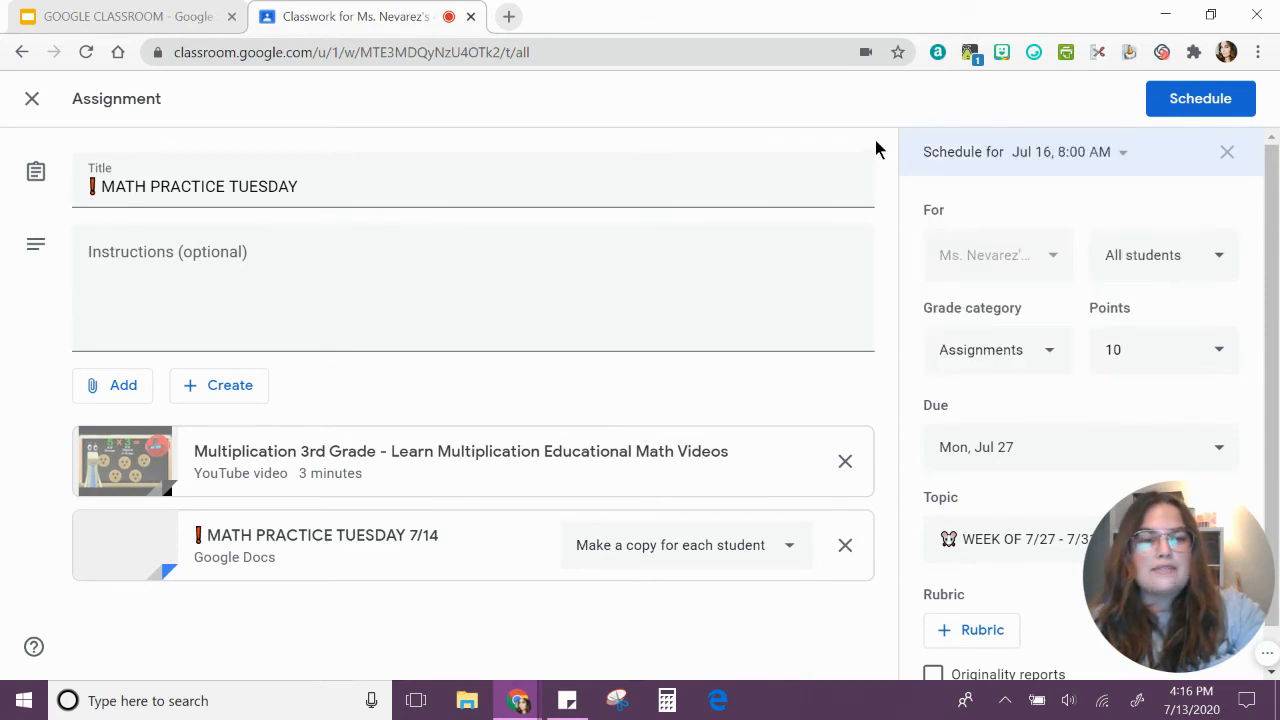
click(1221, 106)
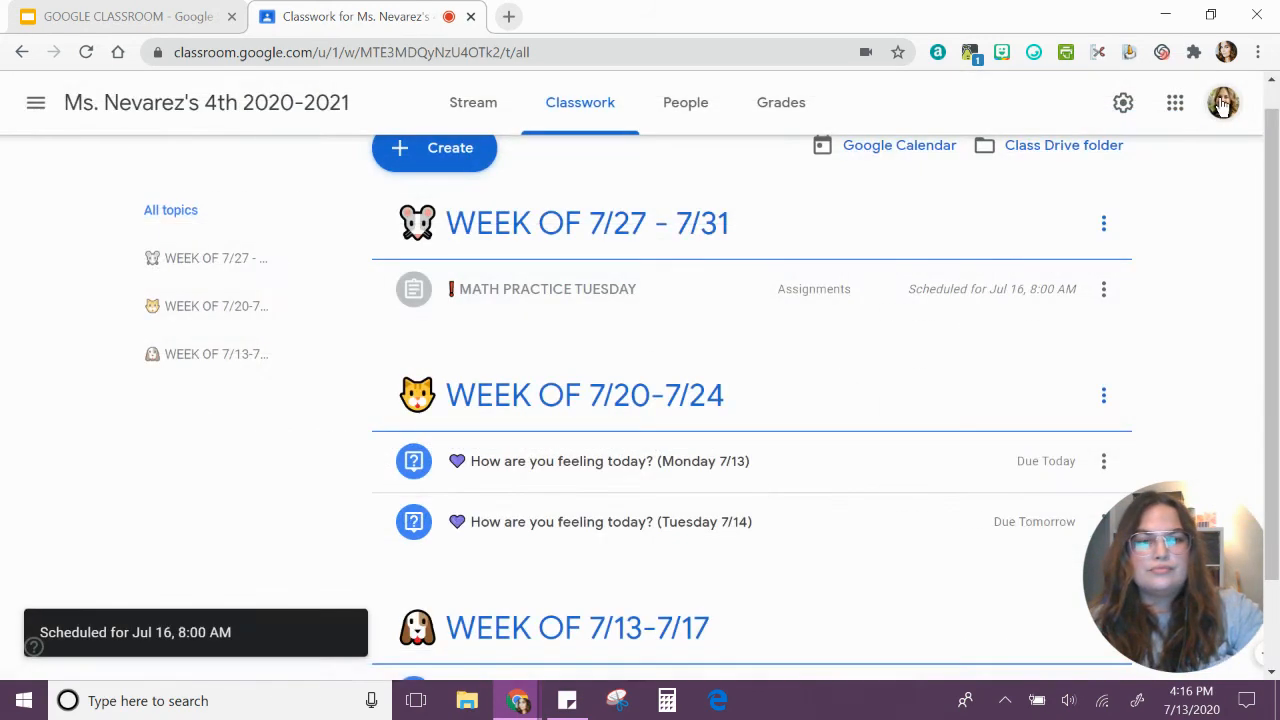
Open the "How are you feeling today? (Monday 7/13)" question for editing.
scroll(1270, 245, down, 1)
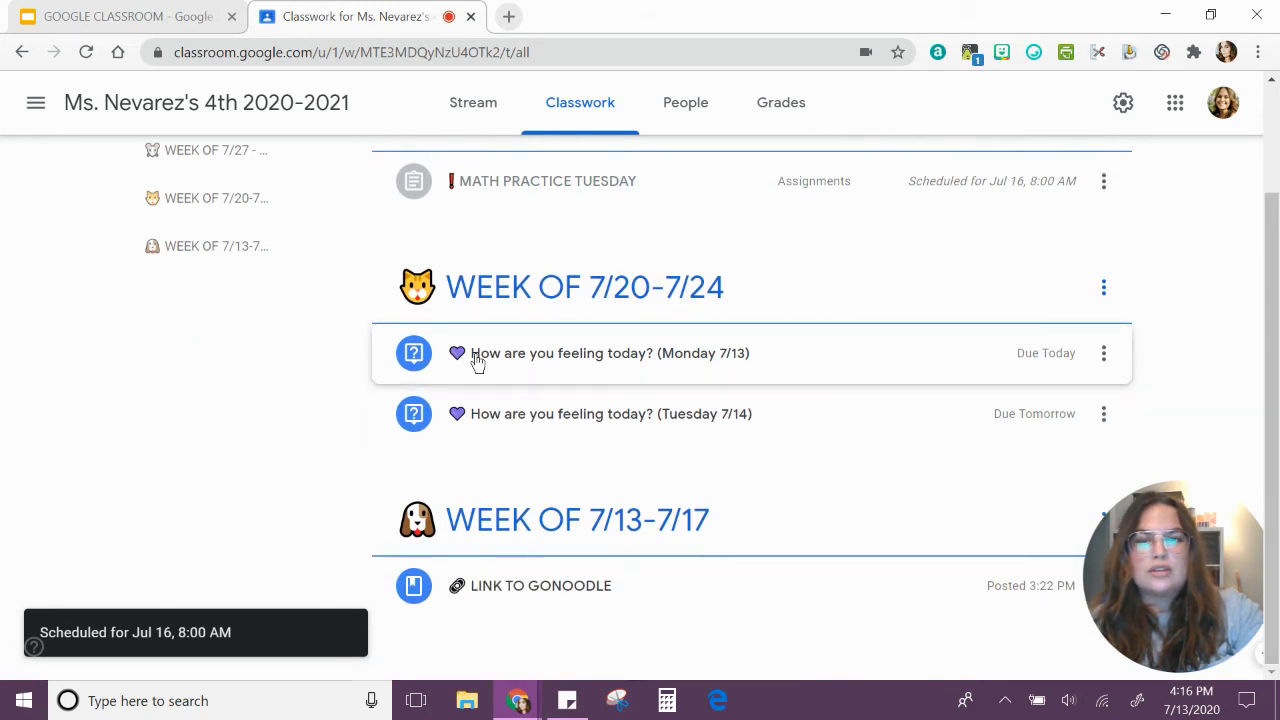
click(1104, 355)
click(1026, 402)
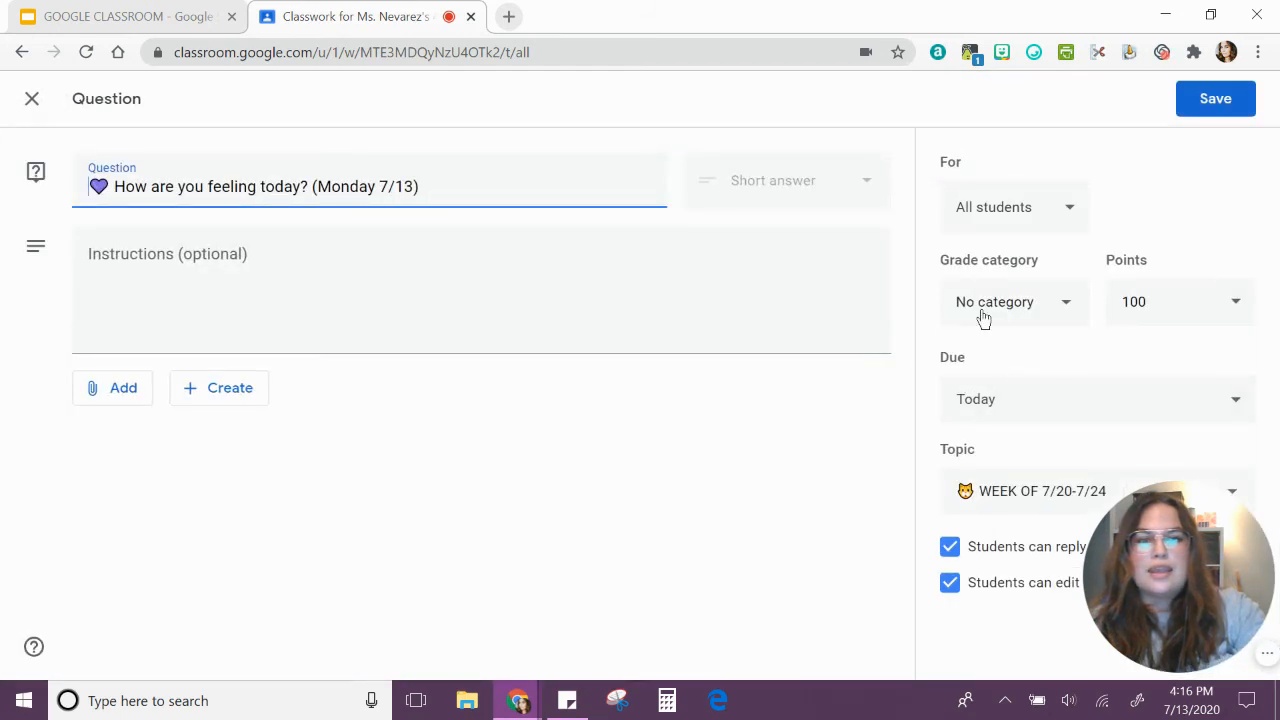
Set the Monday 7/13 question's grade category to Participation and its points to 5, and save it with the point value update.
click(1038, 306)
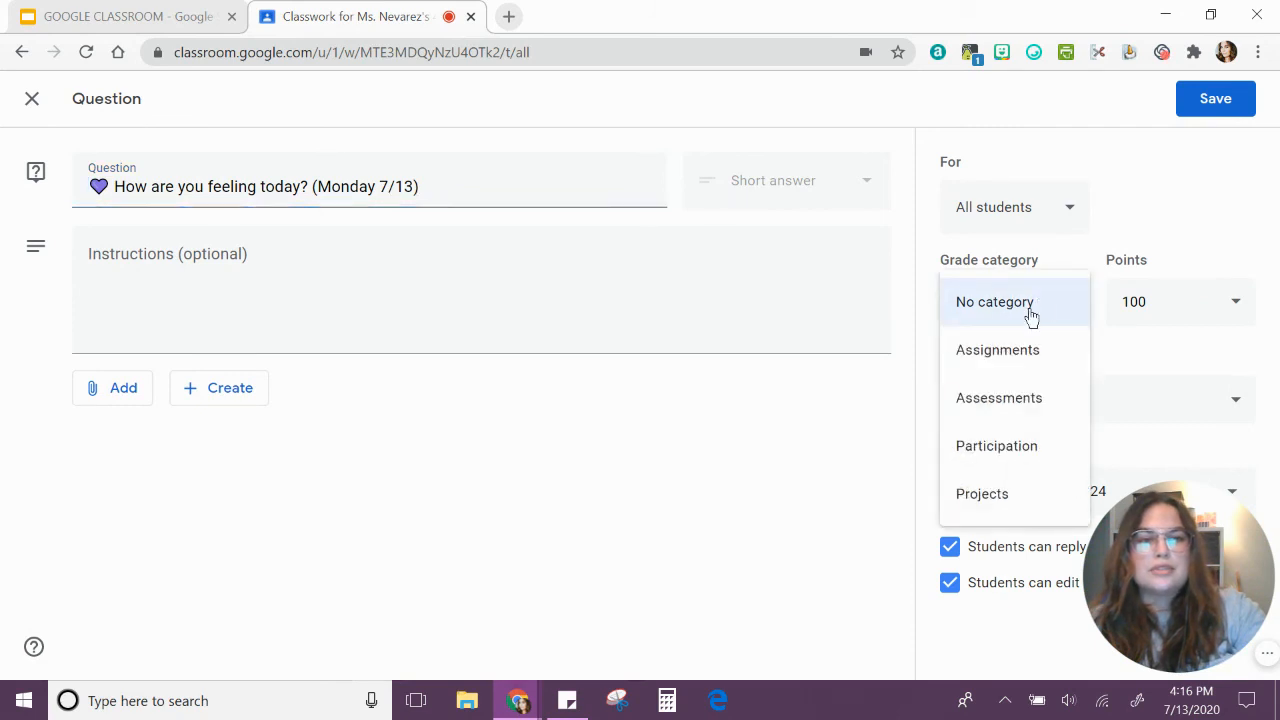
click(991, 446)
click(1146, 302)
drag(1146, 302, 1108, 302)
text(5)
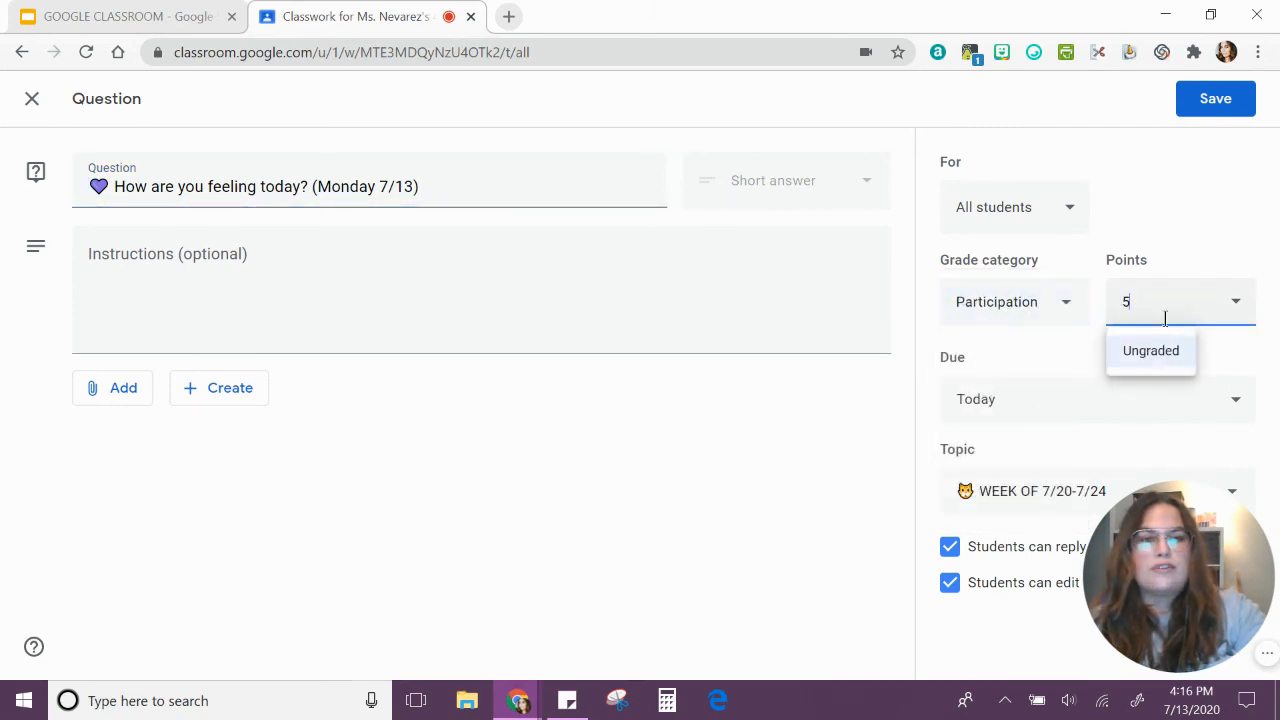
click(1190, 224)
click(1214, 104)
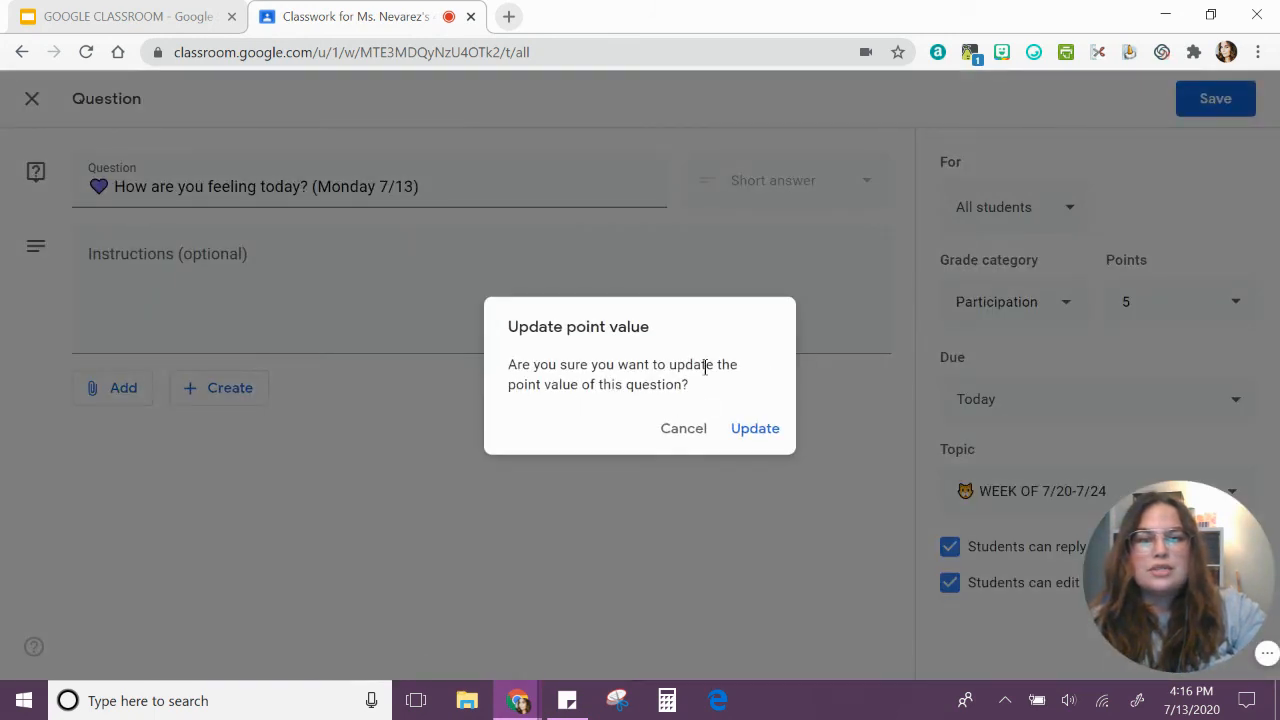
click(755, 430)
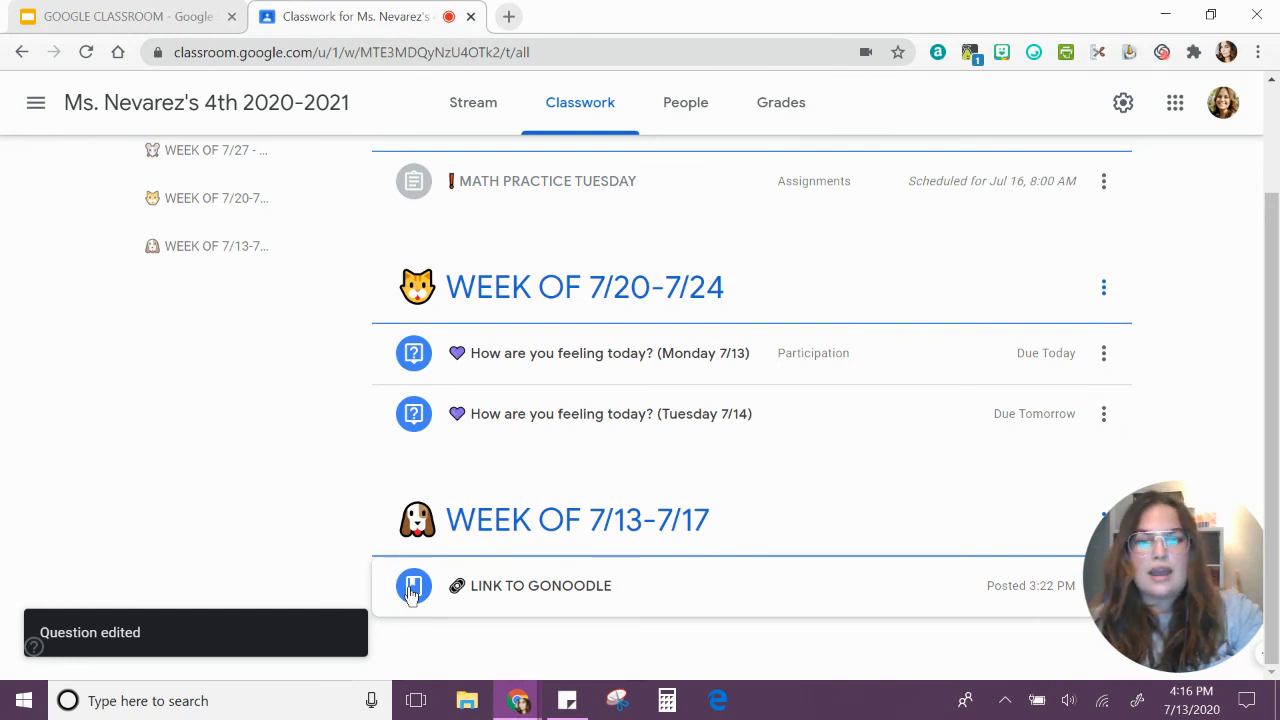
Switch to the GOOGLE CLASSROOM presentation in Google Slides and advance to the Performance Task slide.
scroll(1207, 370, up, 2)
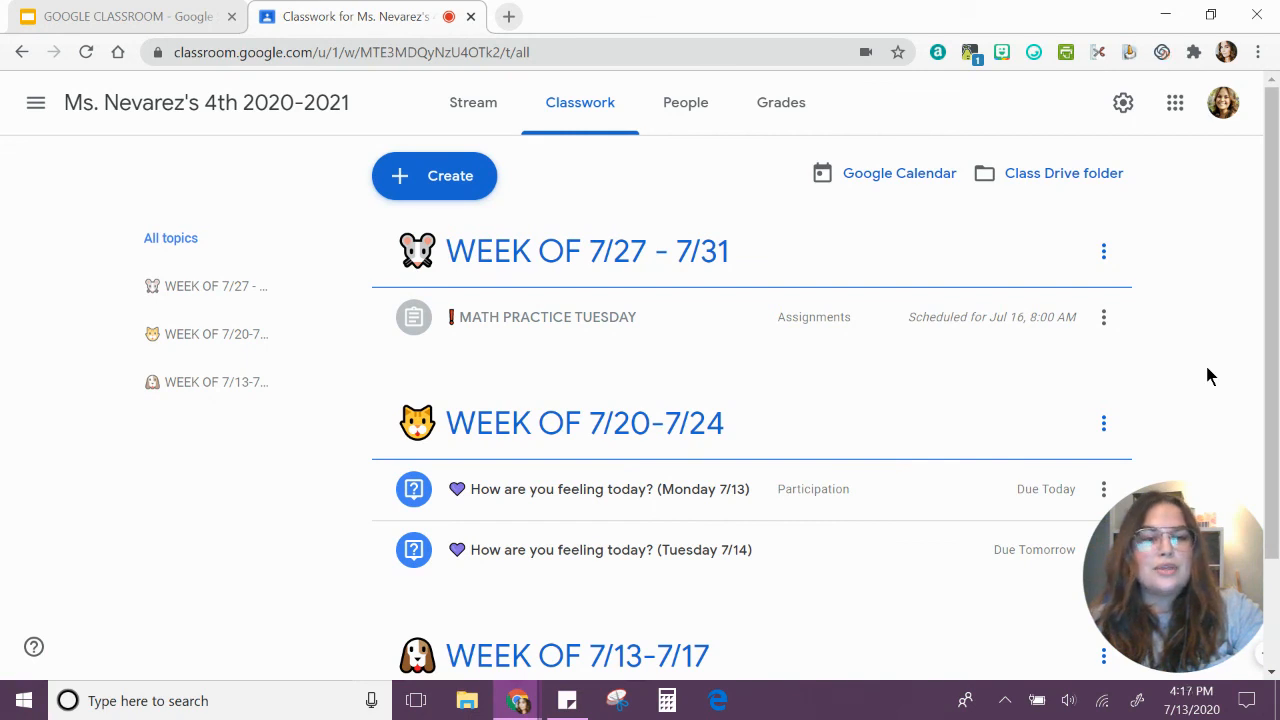
click(145, 24)
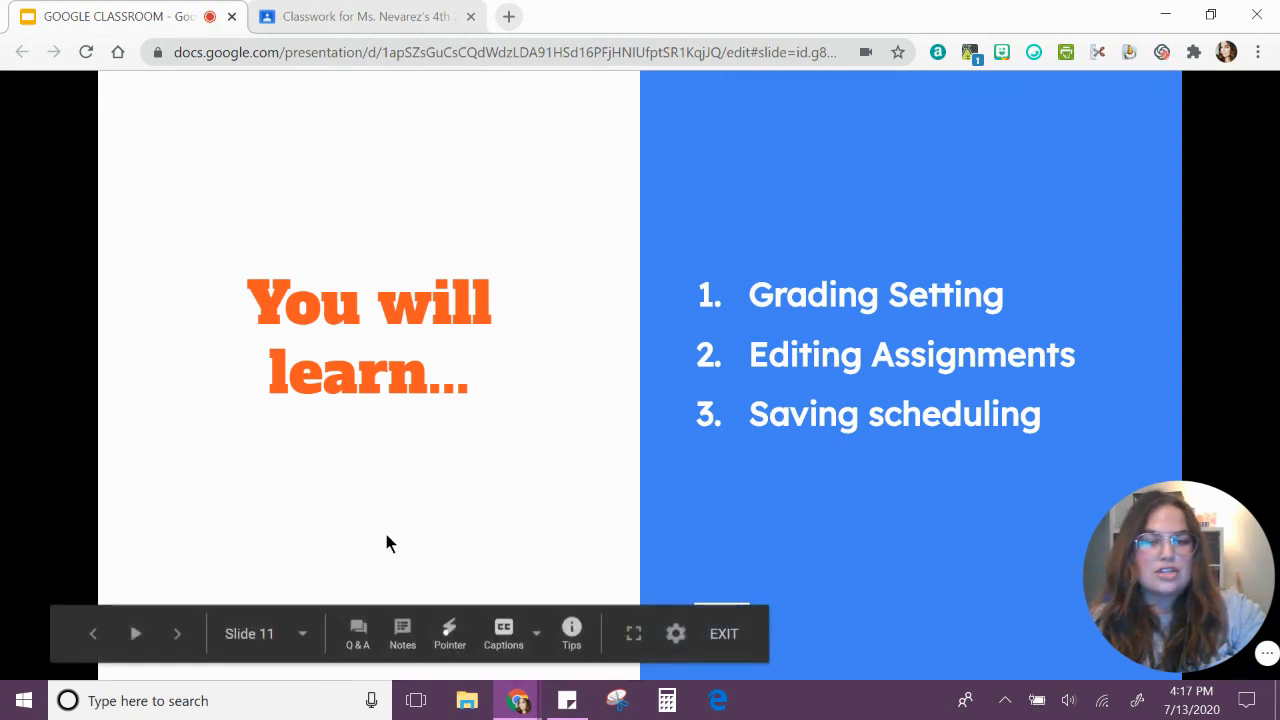
click(178, 636)
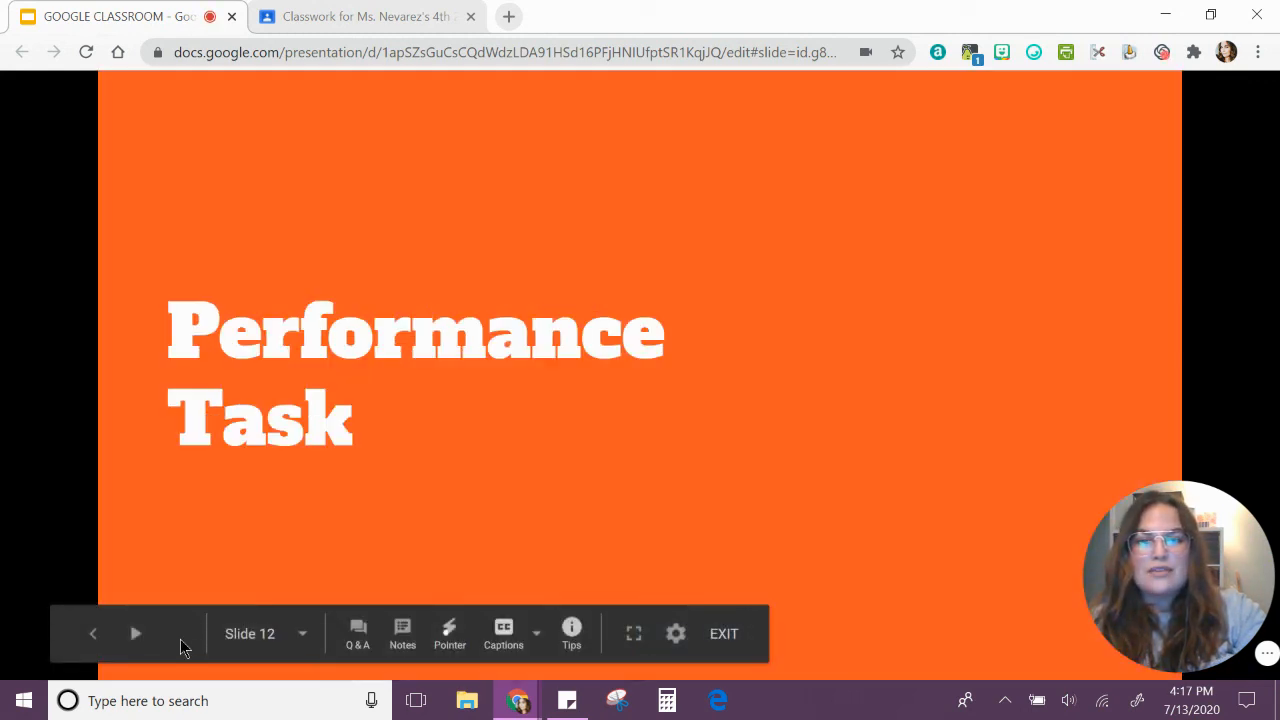